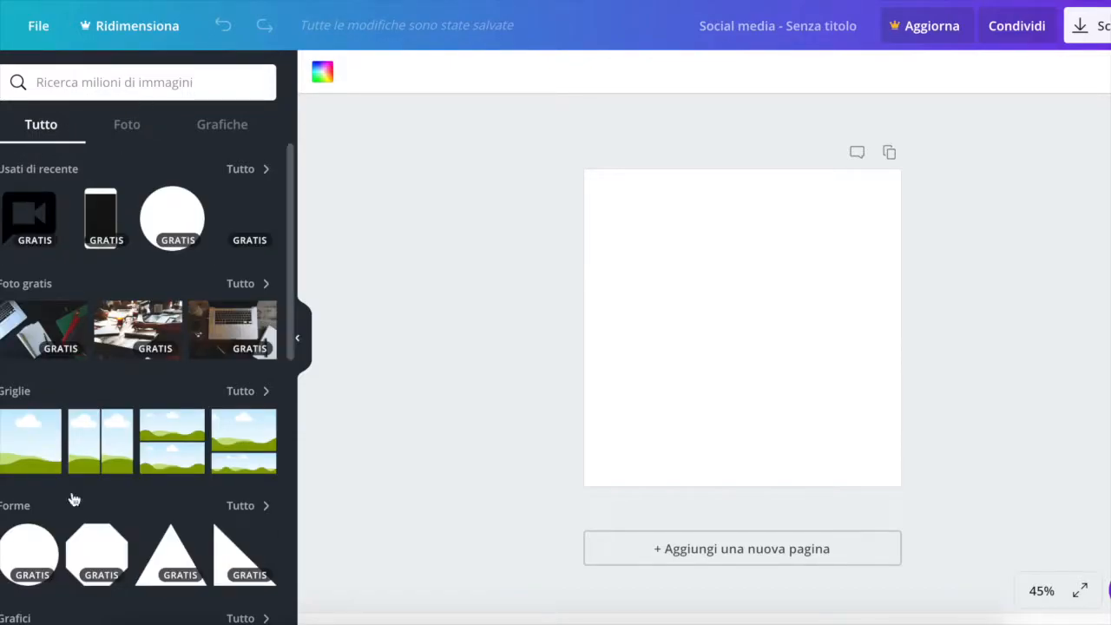
Insert a square from the Forme collection and reduce its height to a low band near the page's lower edge
{"action": "left_click", "coordinate": [234, 507]}
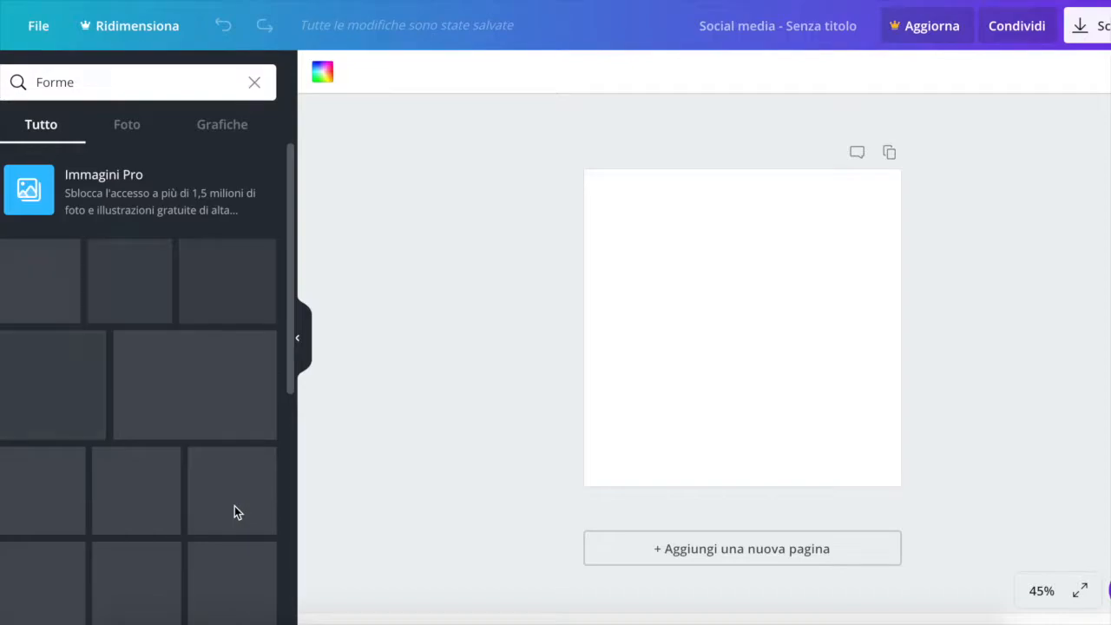
{"action": "left_click", "coordinate": [31, 507]}
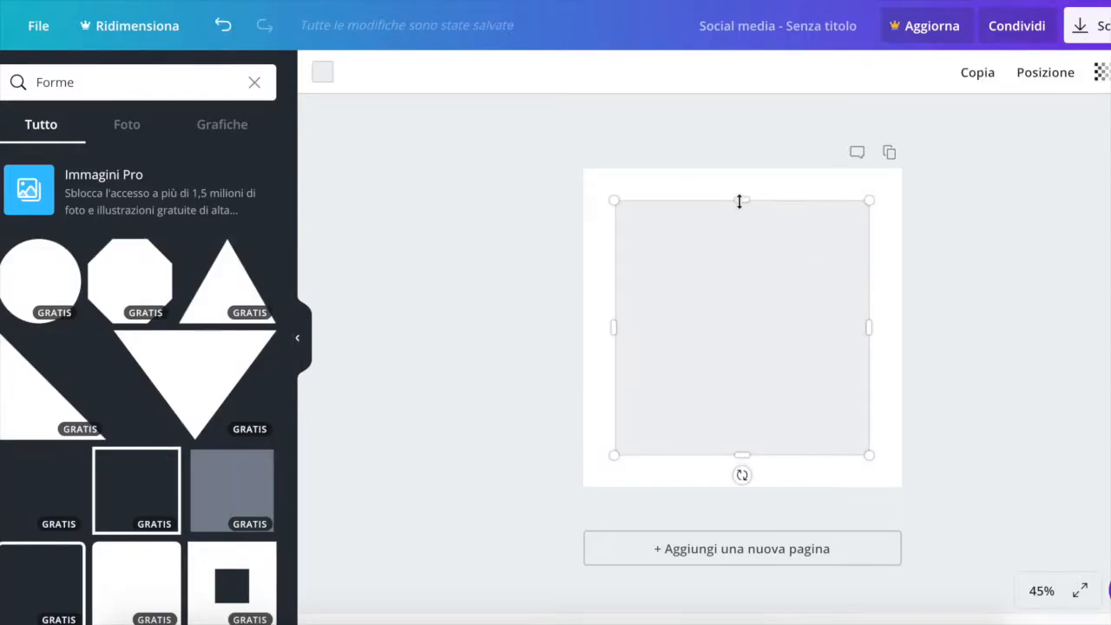
{"action": "left_click_drag", "start_coordinate": [739, 200], "coordinate": [742, 393]}
Fill the band with black and stretch it across the full width of the page
{"action": "left_click", "coordinate": [322, 72]}
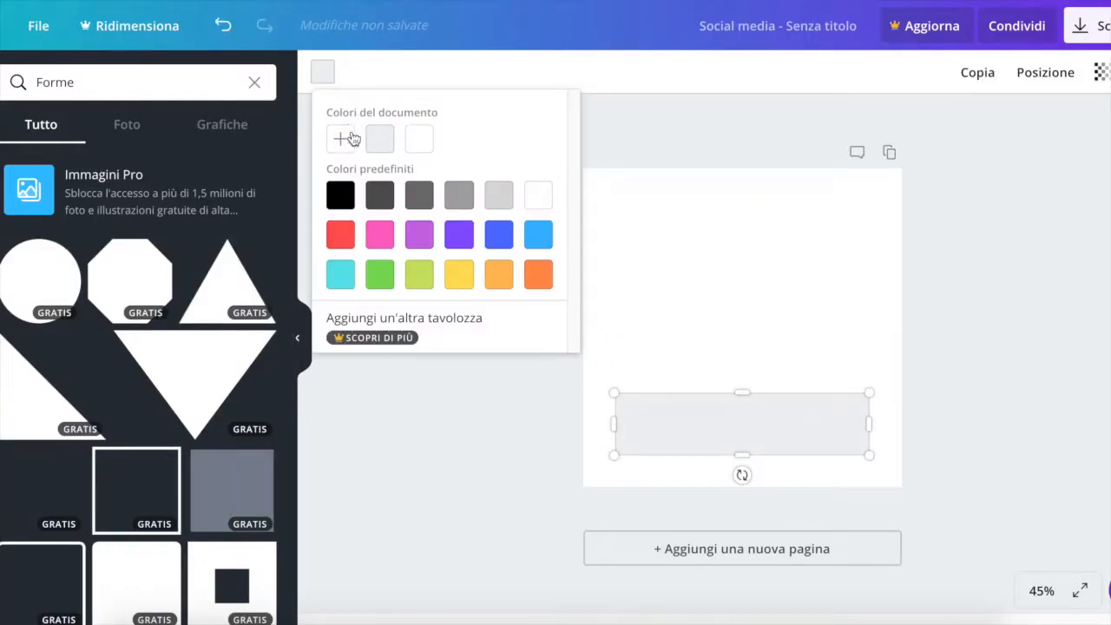
{"action": "left_click", "coordinate": [340, 194]}
{"action": "left_click_drag", "start_coordinate": [770, 433], "coordinate": [705, 395]}
{"action": "left_click_drag", "start_coordinate": [828, 395], "coordinate": [819, 417]}
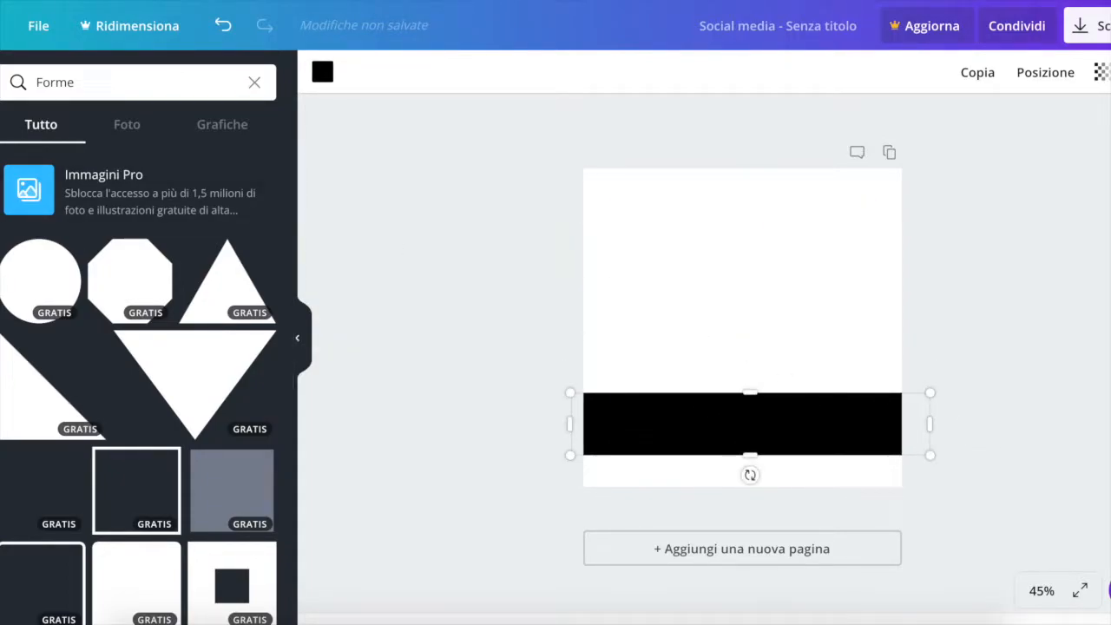
Add a text box to the page and set its placeholder text to white
{"action": "left_click", "coordinate": [2, 279]}
{"action": "left_click", "coordinate": [143, 135]}
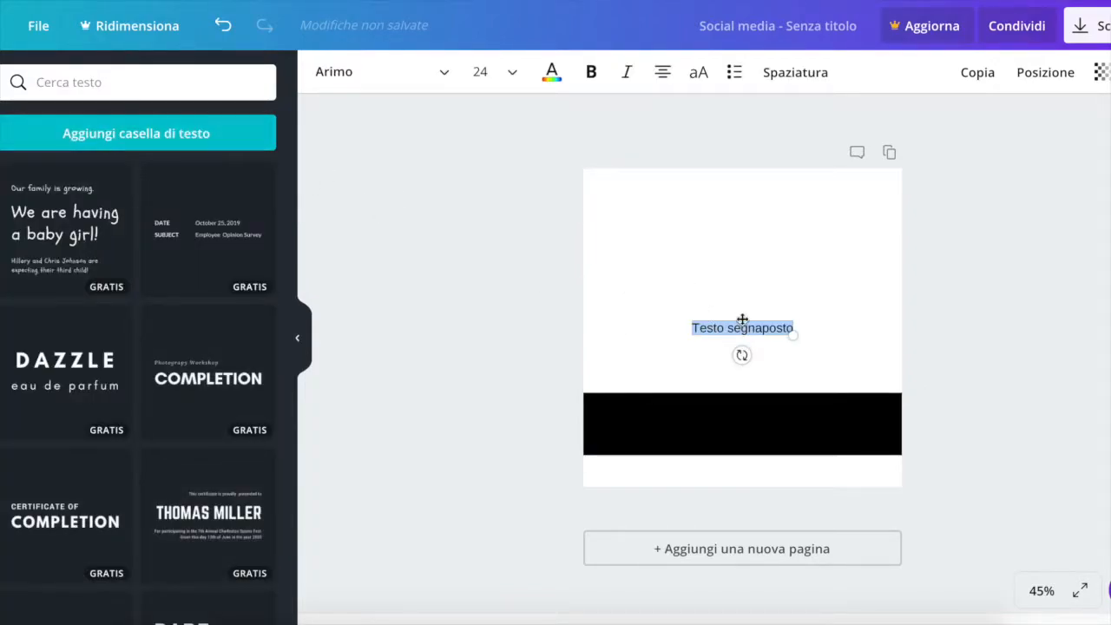
{"action": "left_click", "coordinate": [557, 75]}
{"action": "left_click", "coordinate": [644, 142]}
{"action": "left_click", "coordinate": [721, 328]}
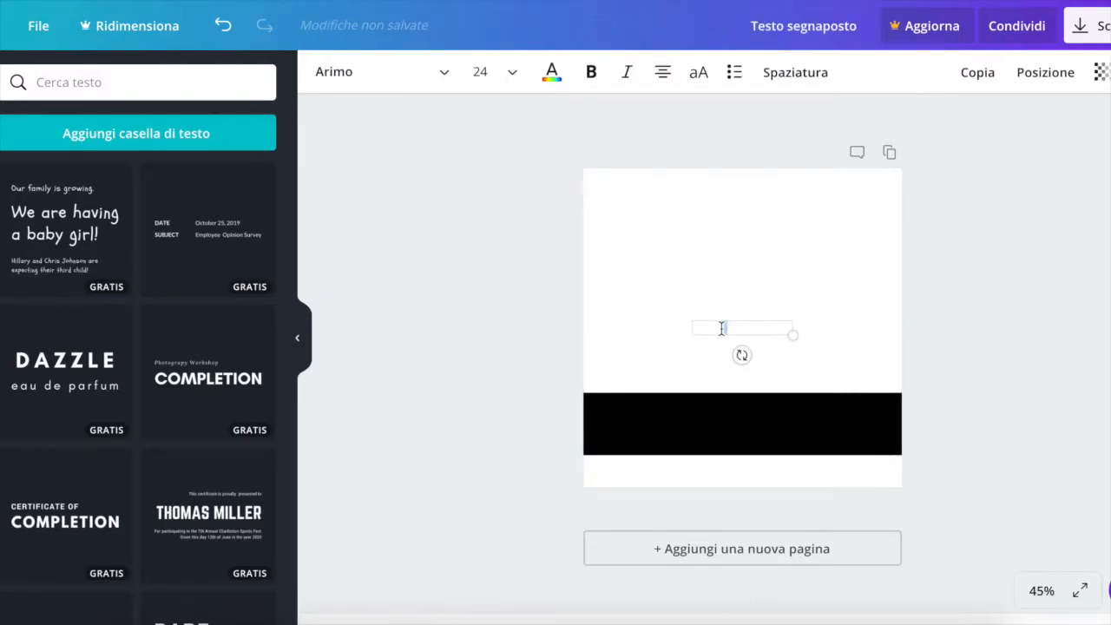
Move the white placeholder text onto the black band and format it as bold uppercase
{"action": "triple_click", "coordinate": [721, 327]}
{"action": "left_click_drag", "start_coordinate": [726, 316], "coordinate": [734, 412]}
{"action": "left_click", "coordinate": [700, 73]}
{"action": "left_click", "coordinate": [590, 72]}
Widen the text box, centred on the black band, and replace its placeholder text with YOUTUBE
{"action": "left_click_drag", "start_coordinate": [703, 432], "coordinate": [587, 424]}
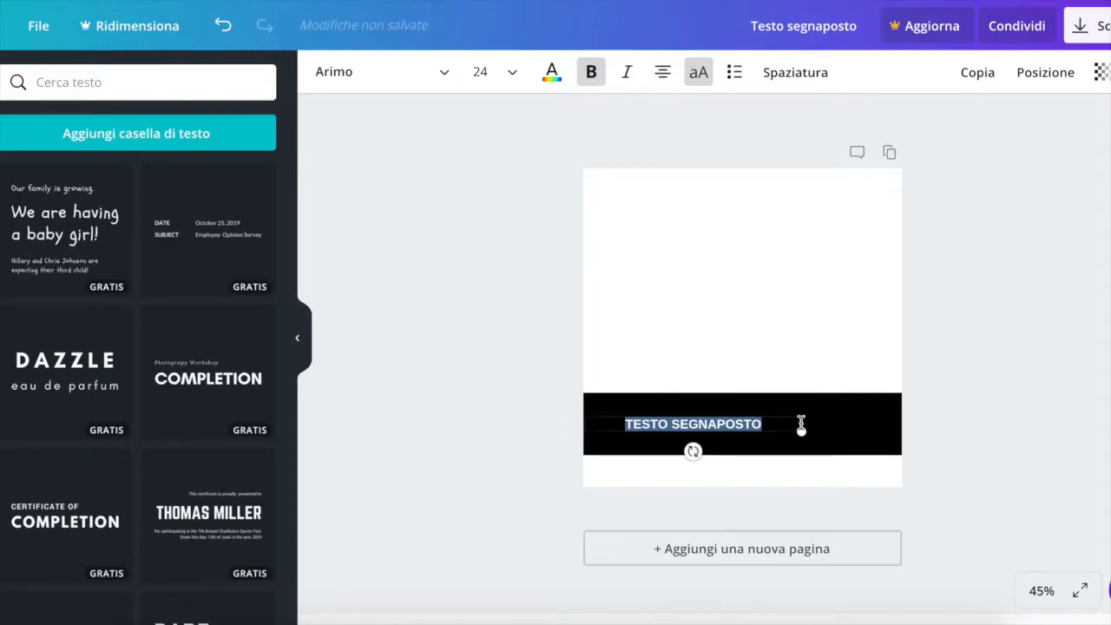
{"action": "left_click", "coordinate": [801, 424]}
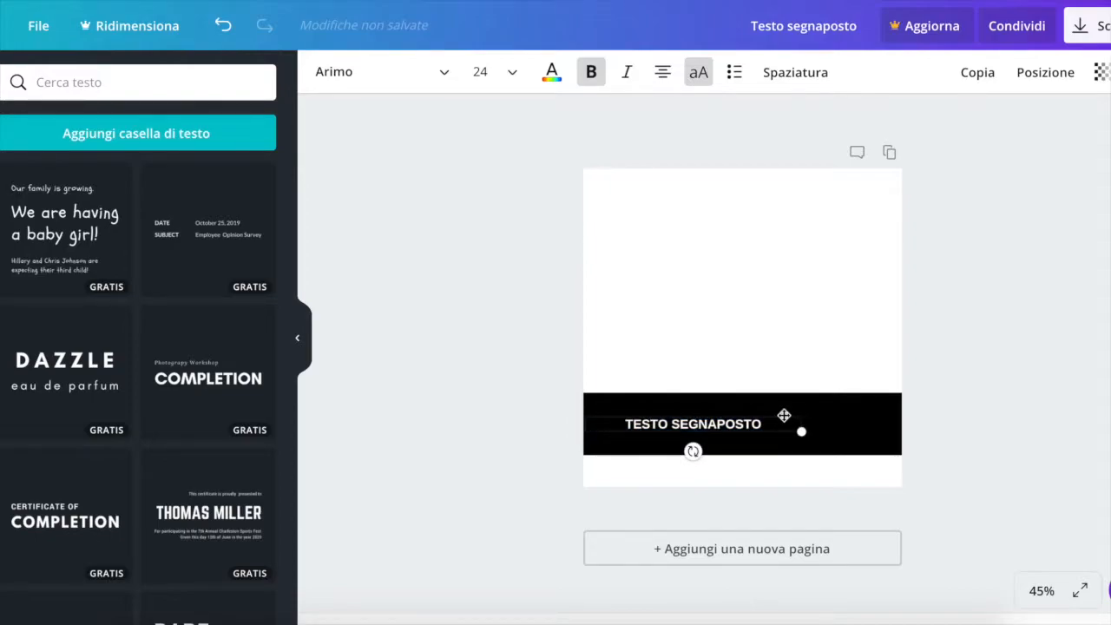
{"action": "mouse_move", "coordinate": [782, 415]}
{"action": "left_mouse_down"}
{"action": "mouse_move", "coordinate": [815, 411]}
{"action": "mouse_move", "coordinate": [772, 415]}
{"action": "left_mouse_up"}
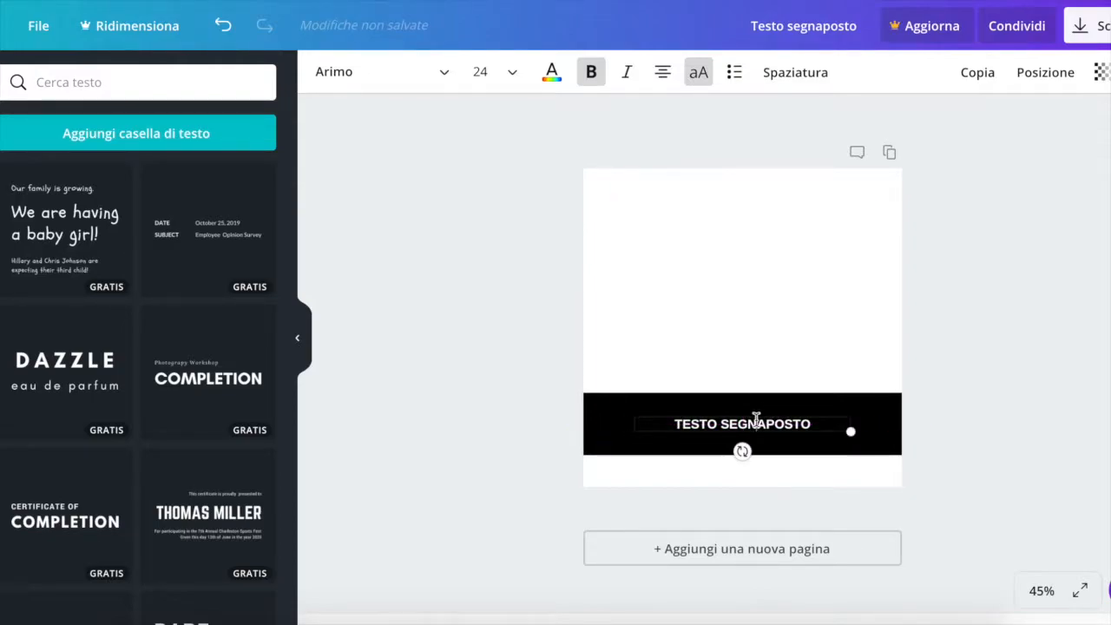
{"action": "double_click", "coordinate": [757, 416]}
{"action": "type", "text": "YOUTUBE"}
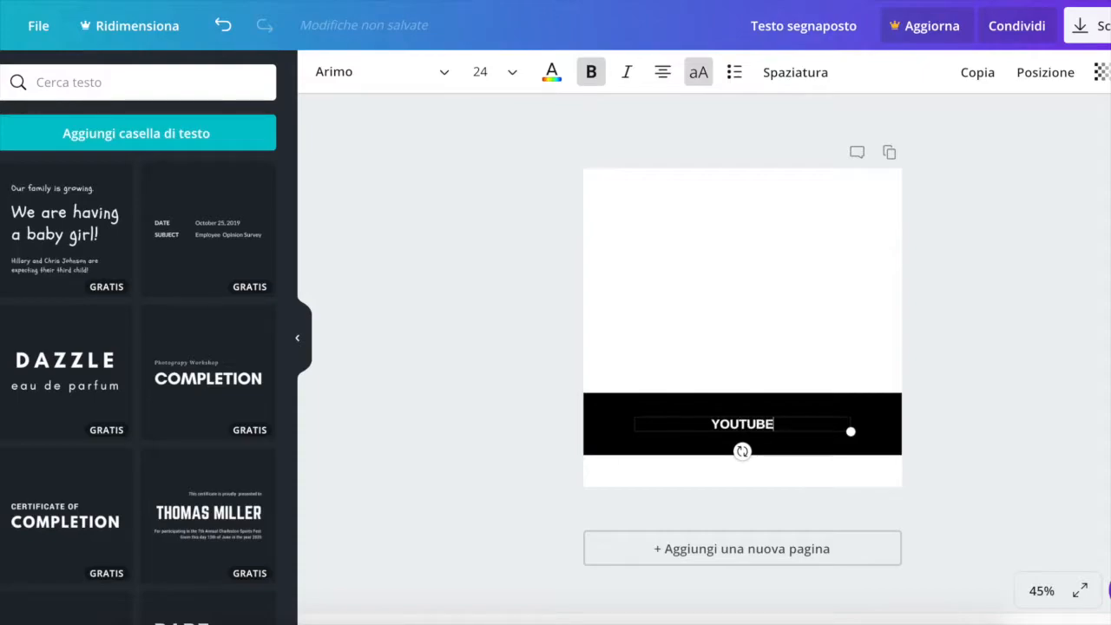
Set the YOUTUBE text size to 36 and centre it vertically within the black band
{"action": "key", "text": "ctrl+a"}
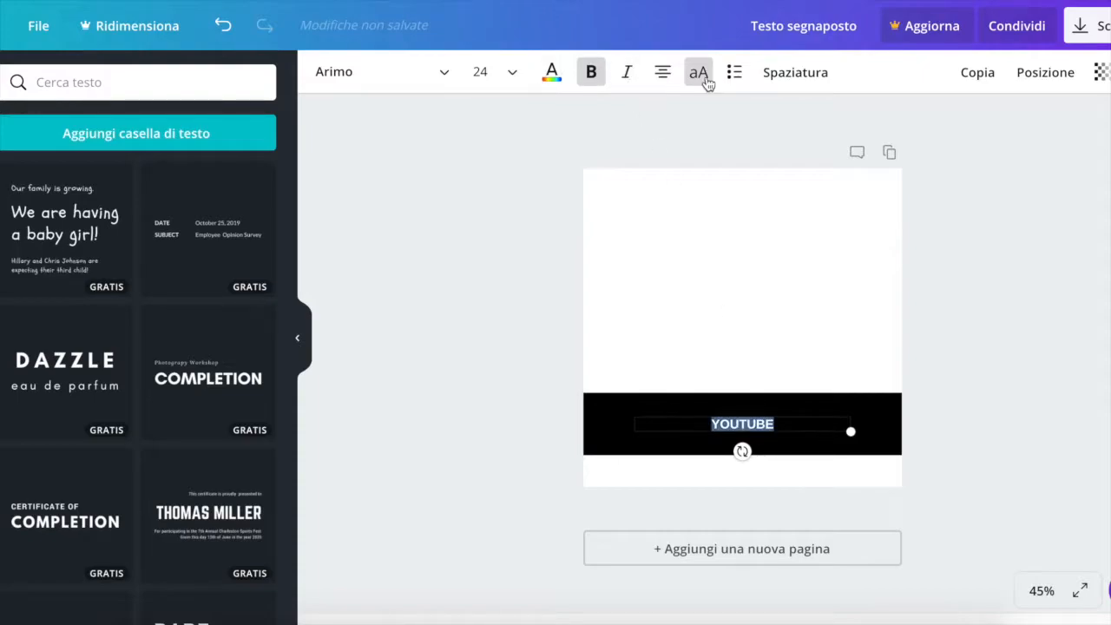
{"action": "left_click", "coordinate": [477, 72]}
{"action": "left_click", "coordinate": [530, 399]}
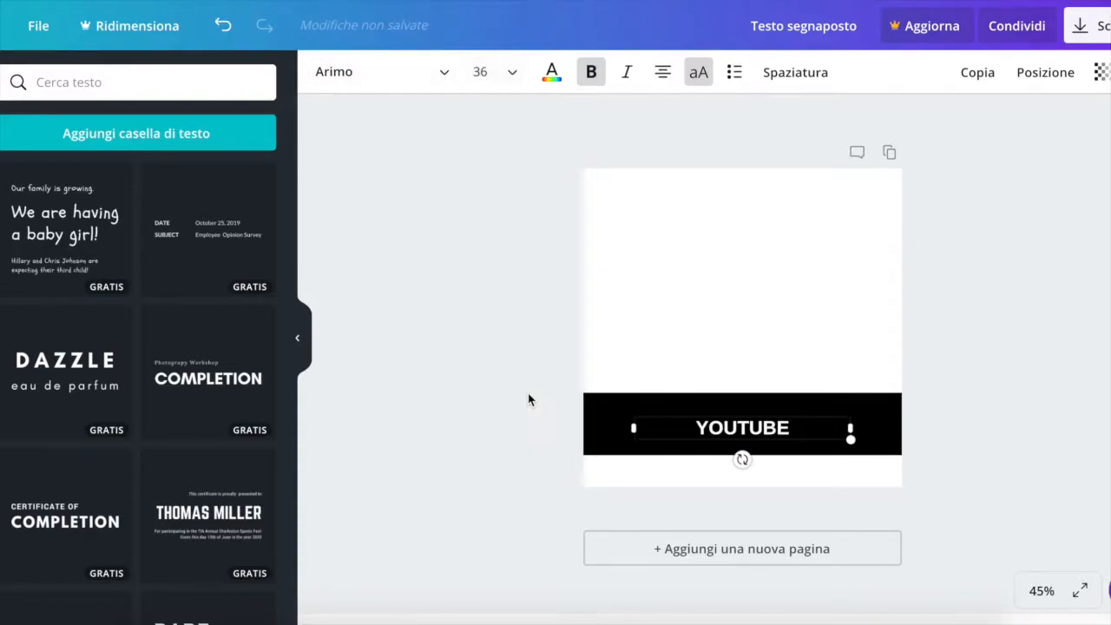
{"action": "left_click", "coordinate": [1006, 399]}
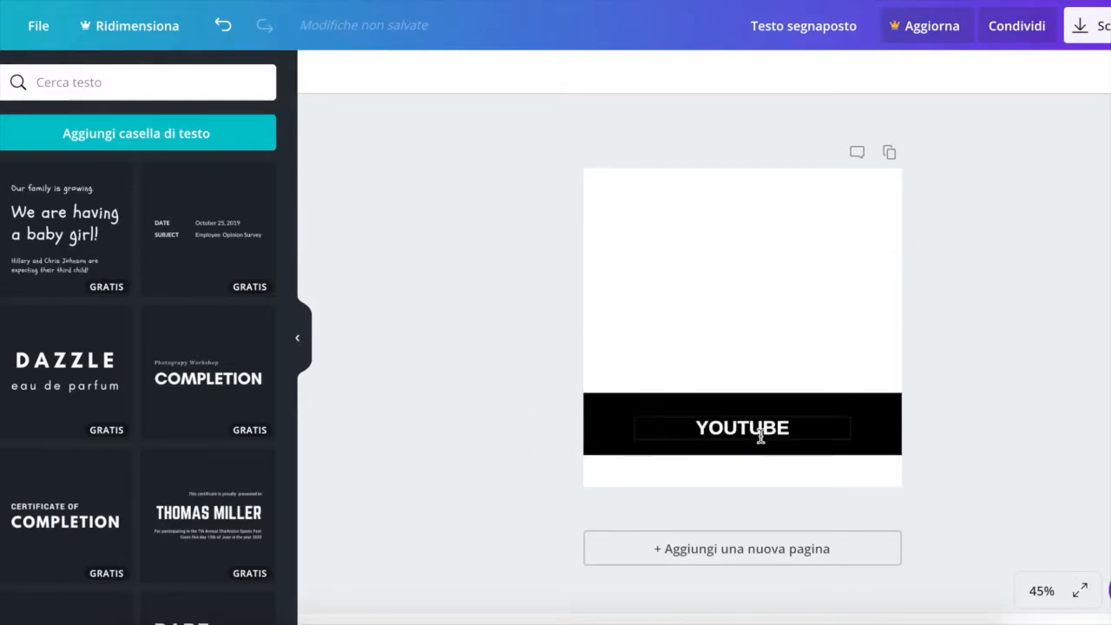
{"action": "left_click_drag", "start_coordinate": [767, 418], "coordinate": [767, 414]}
{"action": "left_click", "coordinate": [996, 399]}
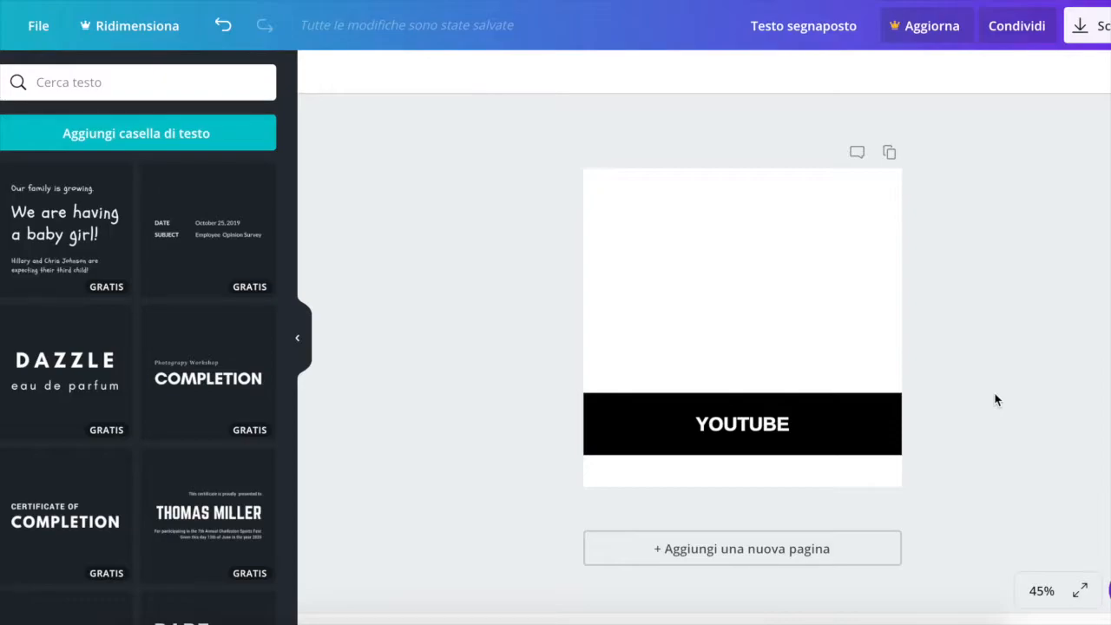
Download the design as a PNG image to the Downloads folder and dismiss the Canva for Work offer
{"action": "left_click", "coordinate": [1085, 24]}
{"action": "left_click", "coordinate": [1050, 232]}
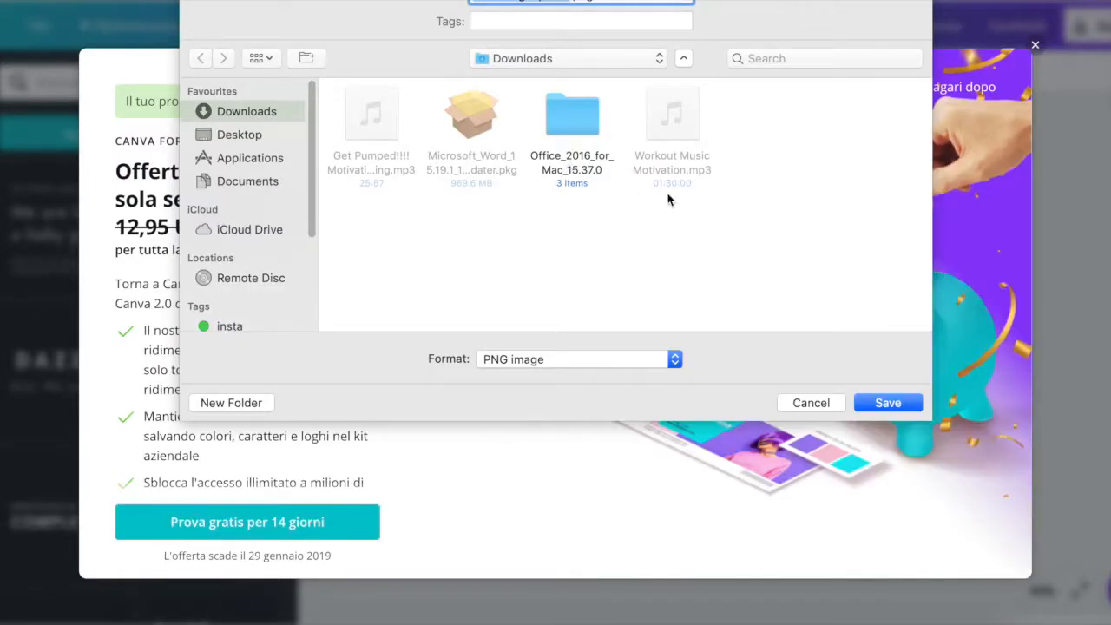
{"action": "left_click", "coordinate": [900, 414]}
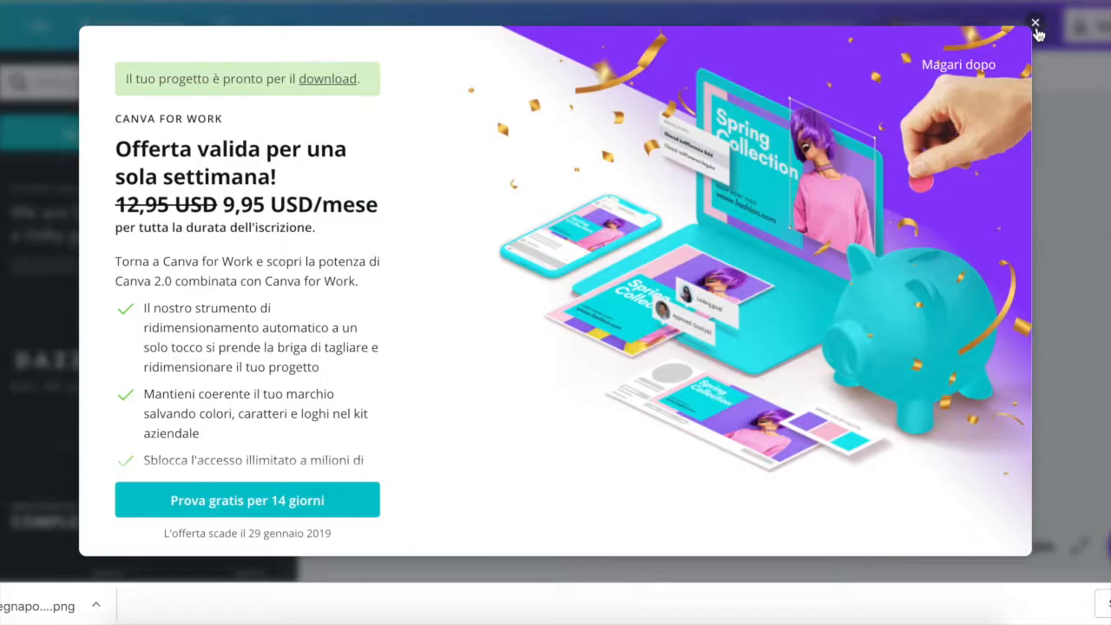
{"action": "left_click", "coordinate": [1034, 24]}
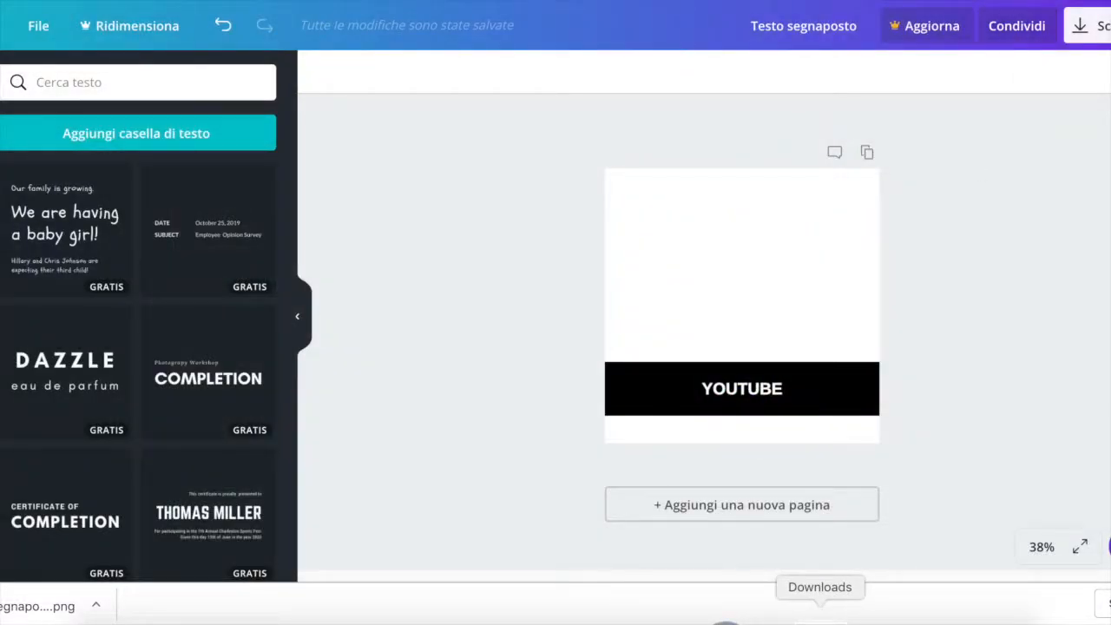
Open the downloaded Testo segnaposto.png in Preview and bring its window fully into view
{"action": "left_click", "coordinate": [820, 622]}
{"action": "left_click", "coordinate": [817, 574]}
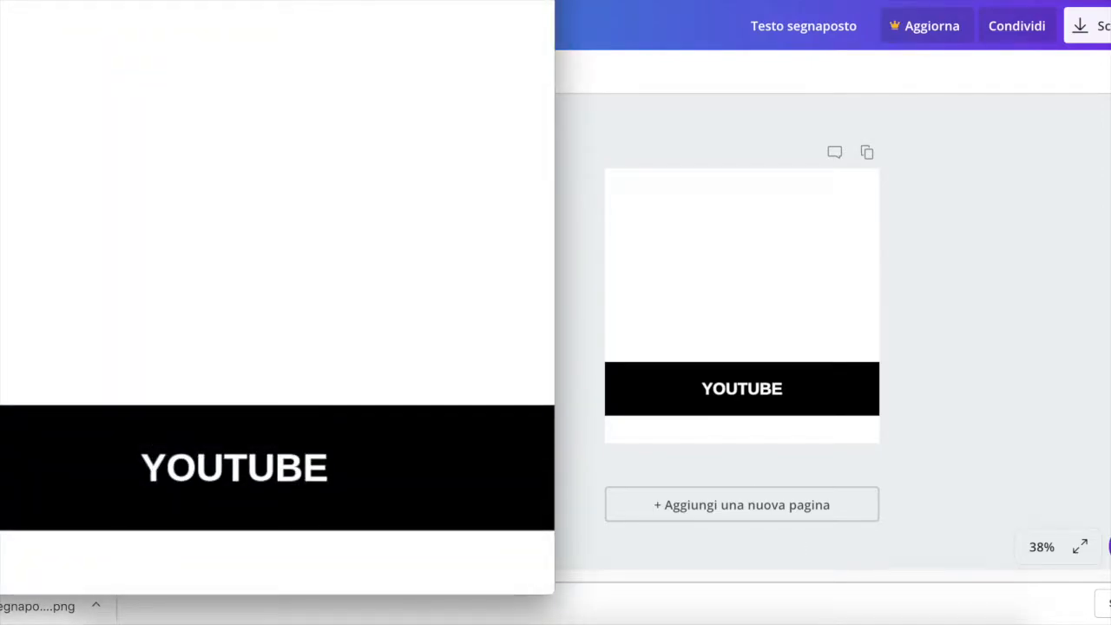
{"action": "left_click_drag", "start_coordinate": [293, 117], "coordinate": [577, 59]}
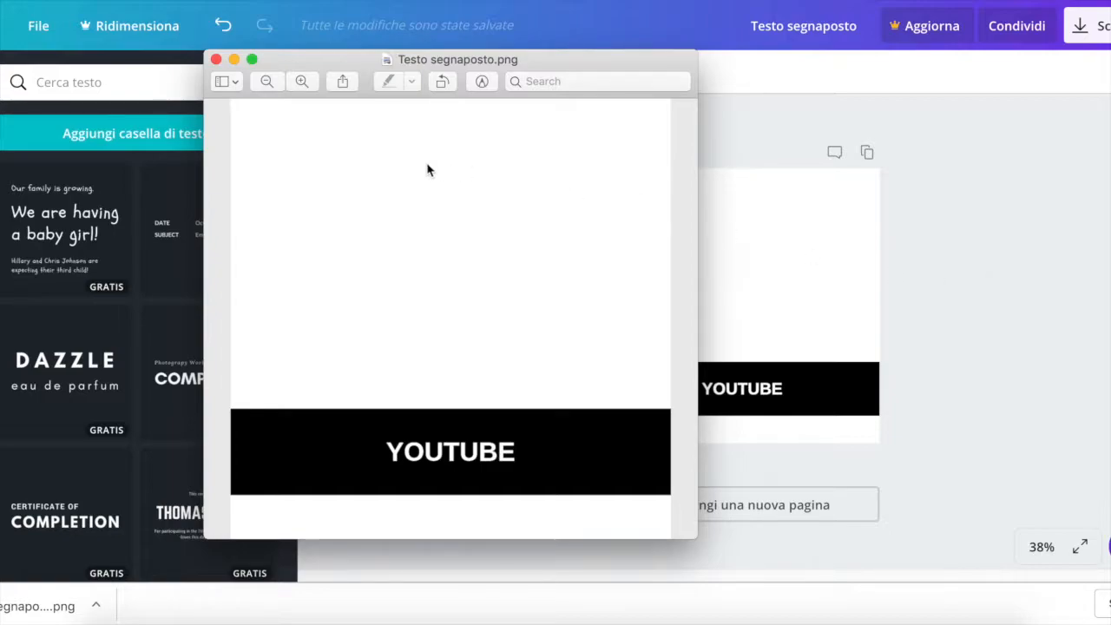
Remove the white areas above and below the black band with Instant Alpha and save the image
{"action": "left_click", "coordinate": [481, 81]}
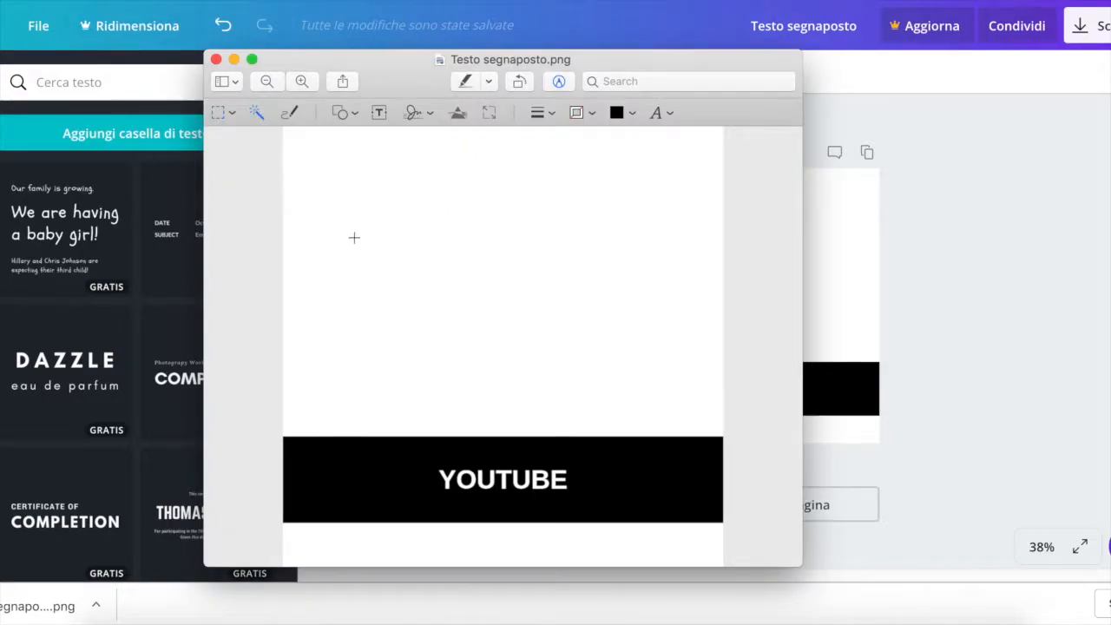
{"action": "left_click", "coordinate": [373, 261]}
{"action": "key", "text": "Delete"}
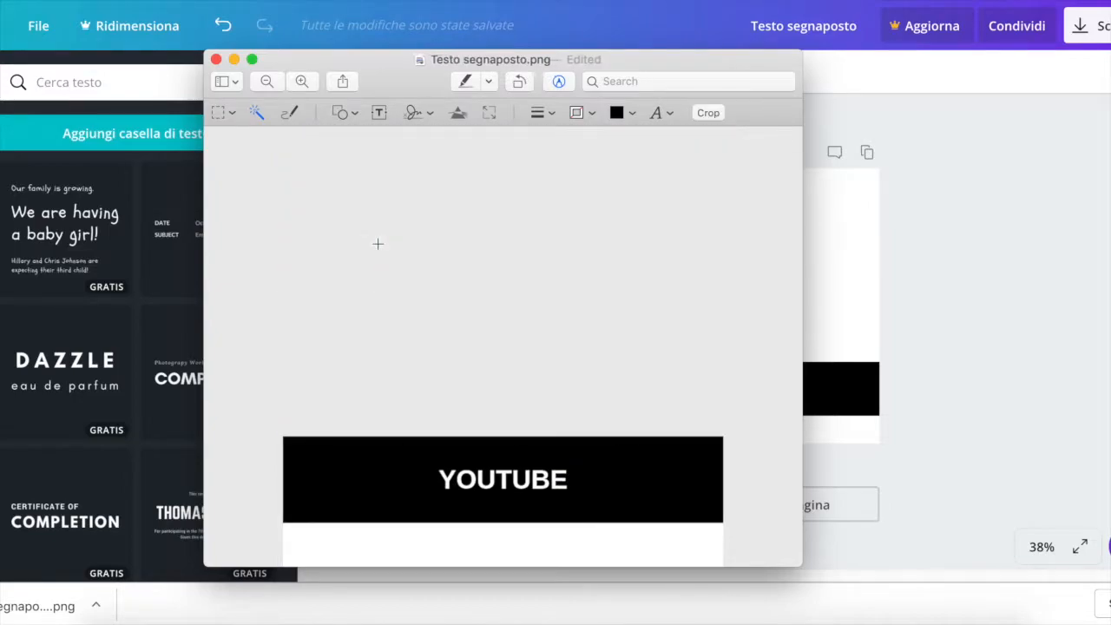
{"action": "left_click_drag", "start_coordinate": [482, 531], "coordinate": [497, 521]}
{"action": "key", "text": "Delete"}
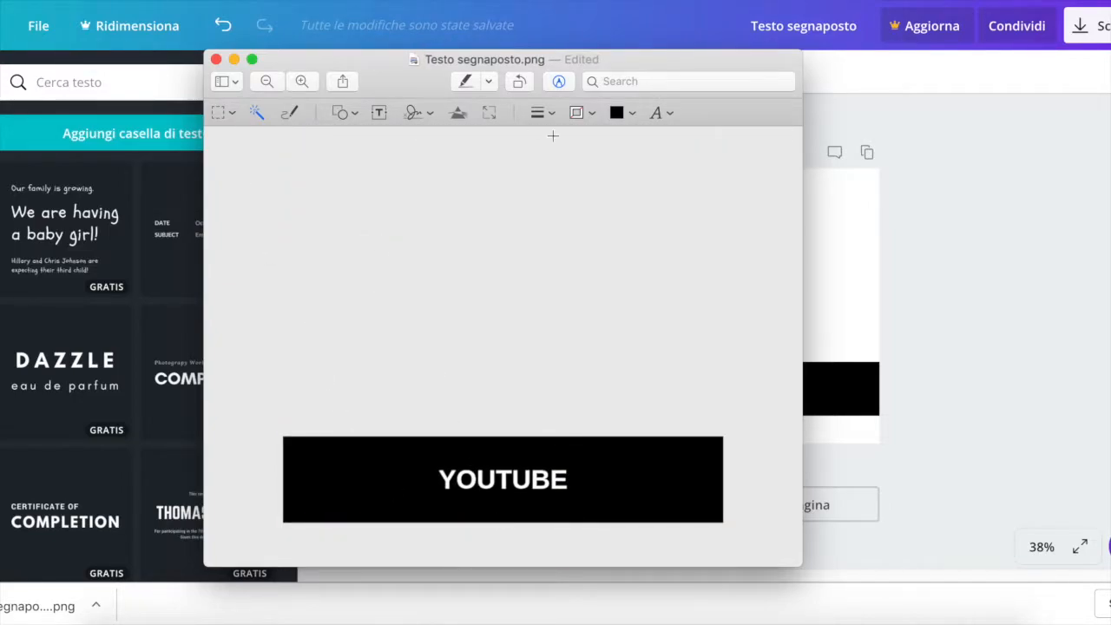
{"action": "key", "text": "super+s"}
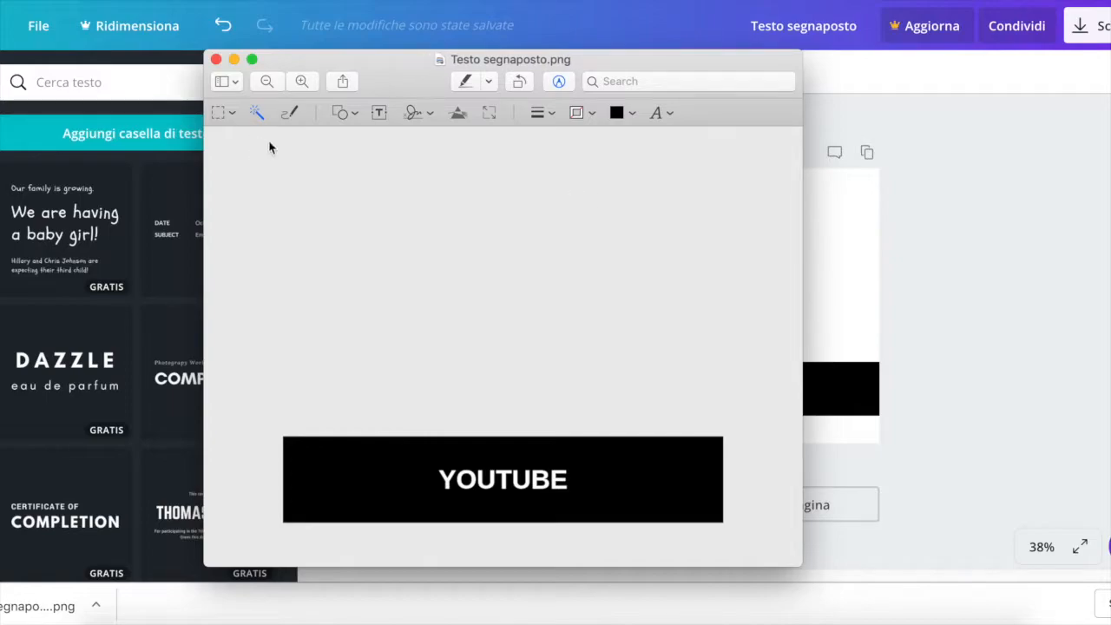
Select the whole image area to check the transparency around the band, and close the image
{"action": "left_click_drag", "start_coordinate": [245, 160], "coordinate": [747, 545]}
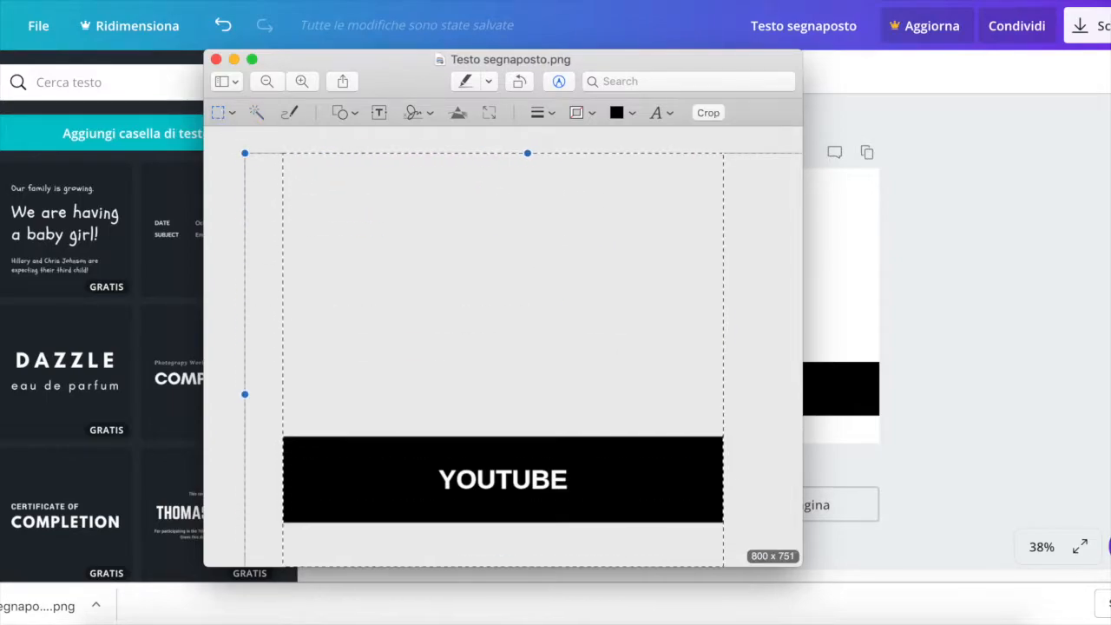
{"action": "left_click_drag", "start_coordinate": [652, 439], "coordinate": [650, 382]}
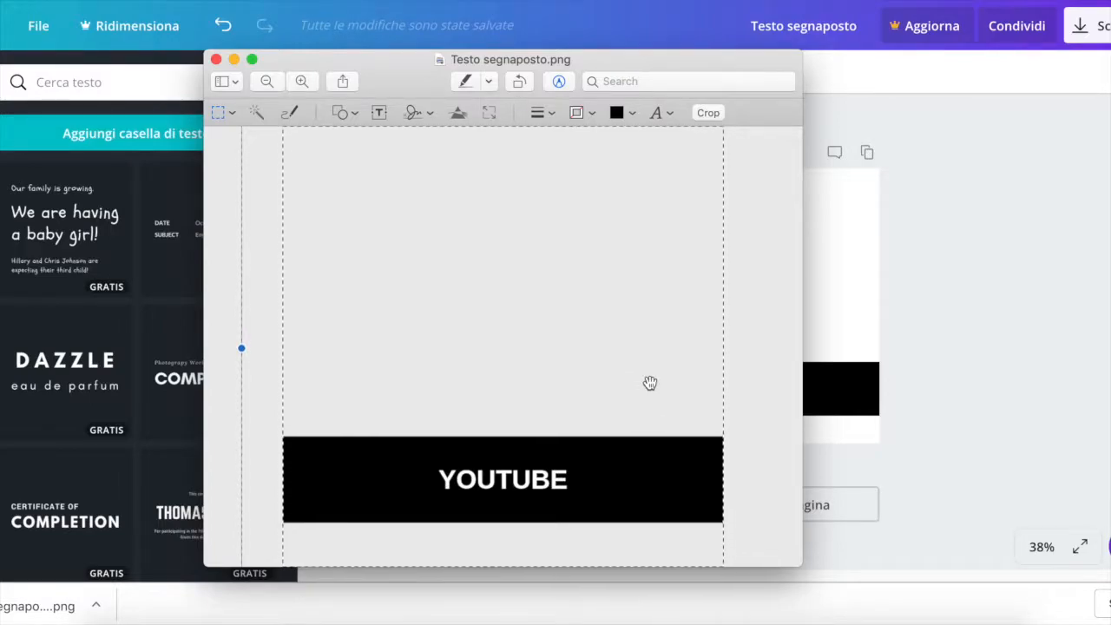
{"action": "left_click", "coordinate": [217, 59]}
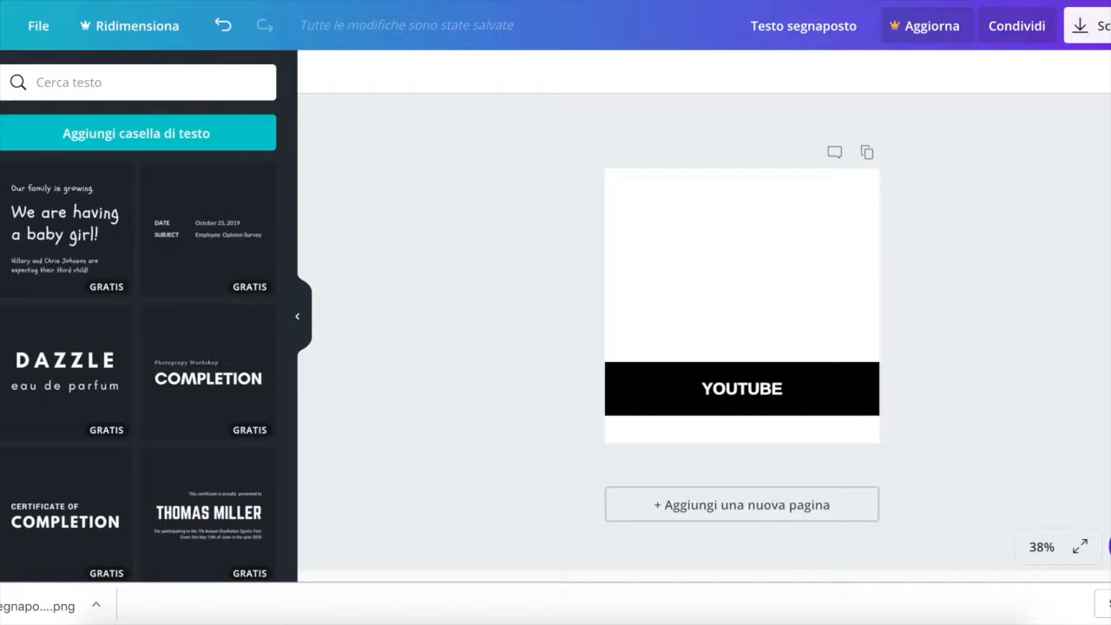
Switch to the facebook frame search results, open the Facebook Frame Studio page and look over its introduction
{"action": "key", "text": "ctrl+Tab"}
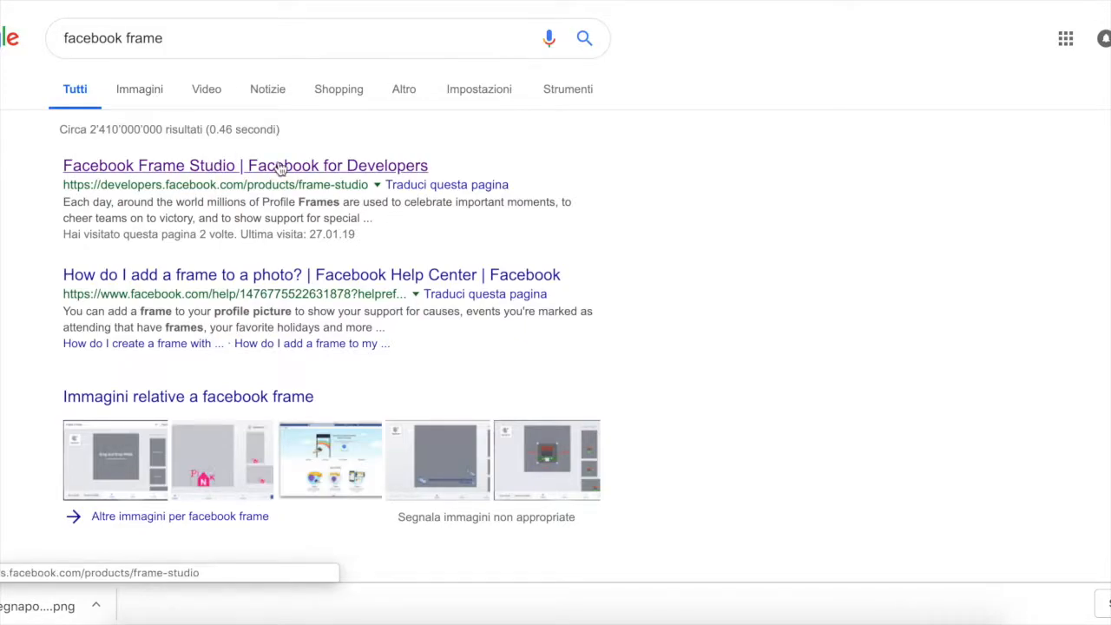
{"action": "left_click", "coordinate": [318, 161]}
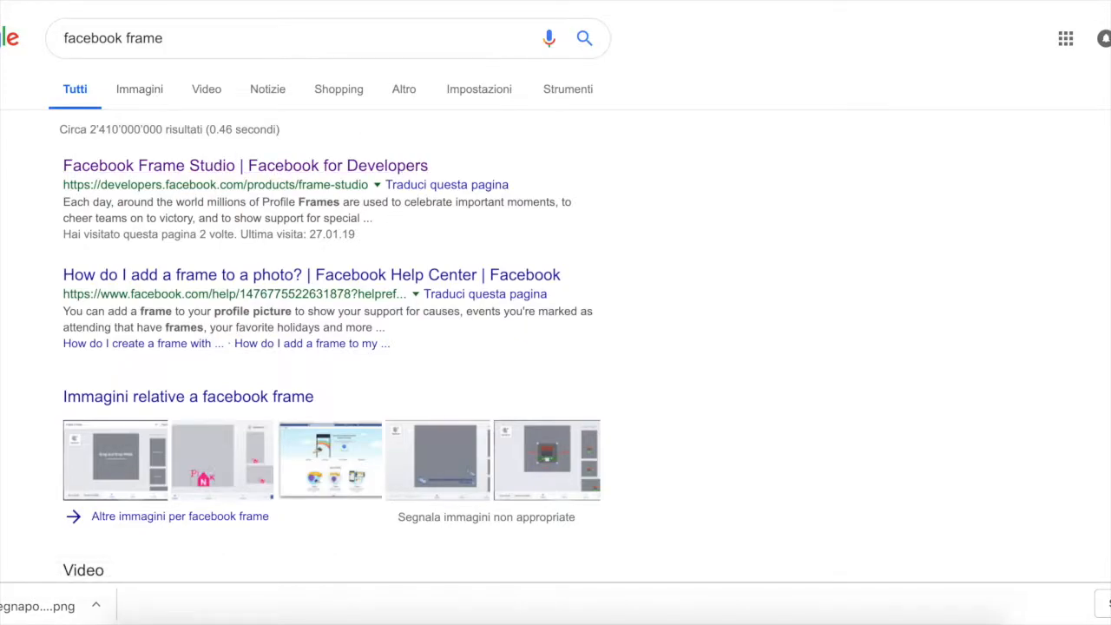
{"action": "scroll", "coordinate": [394, 443], "scroll_direction": "down", "scroll_amount": 3}
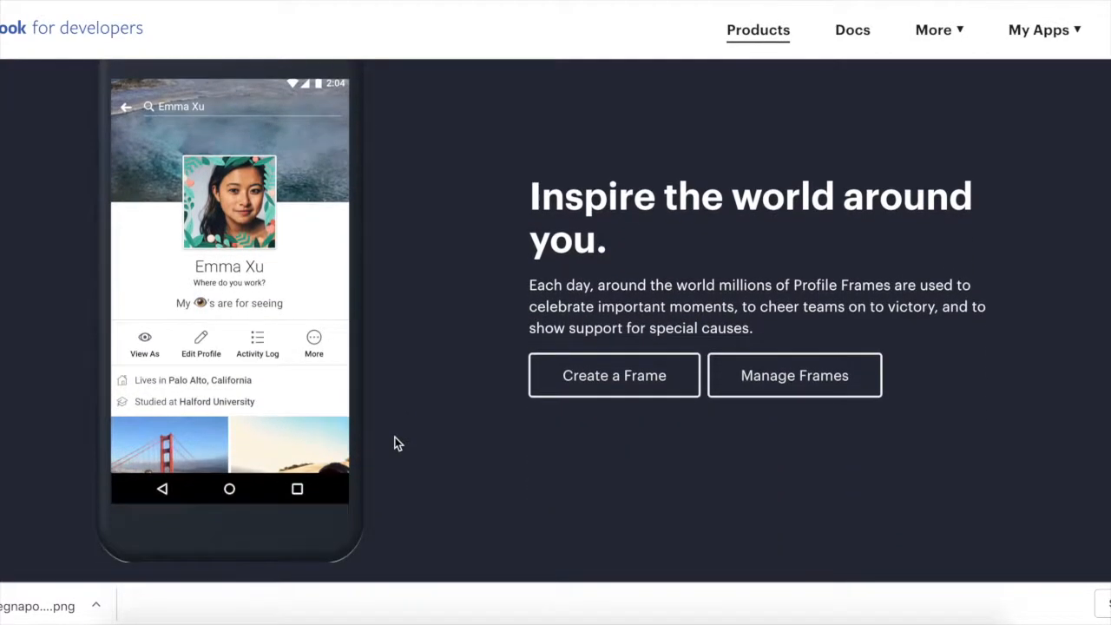
{"action": "scroll", "coordinate": [394, 444], "scroll_direction": "down", "scroll_amount": 2}
{"action": "scroll", "coordinate": [393, 443], "scroll_direction": "up", "scroll_amount": 4}
{"action": "scroll", "coordinate": [394, 444], "scroll_direction": "down", "scroll_amount": 1}
{"action": "scroll", "coordinate": [394, 443], "scroll_direction": "down", "scroll_amount": 2}
{"action": "scroll", "coordinate": [394, 444], "scroll_direction": "up", "scroll_amount": 1}
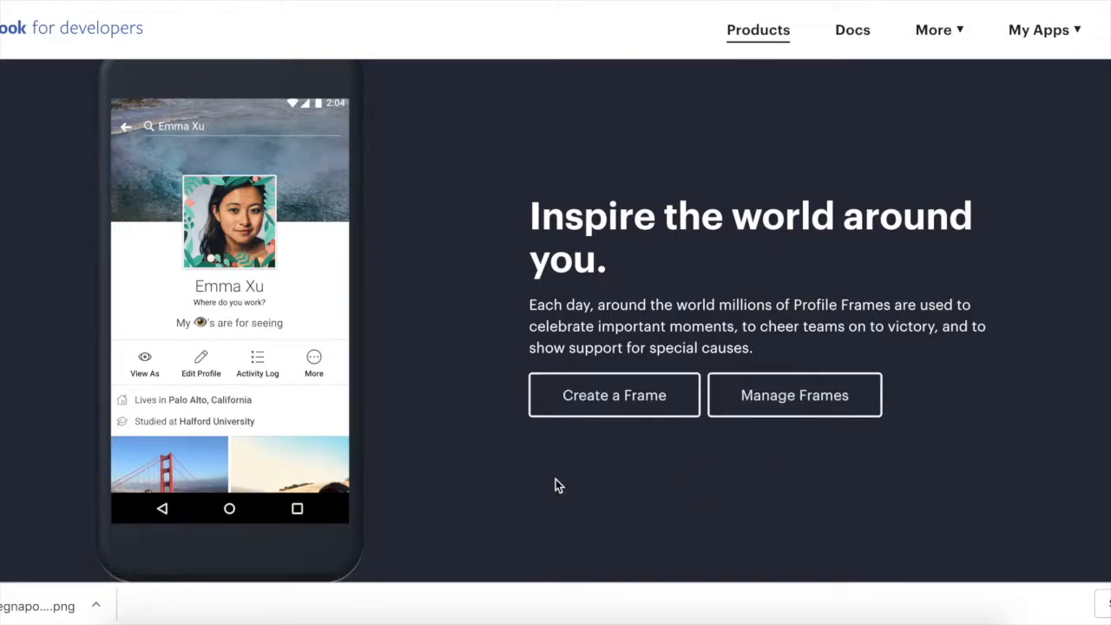
Go to Frame Studio through the Create a Frame option and open the editor for a new frame
{"action": "left_click", "coordinate": [606, 413]}
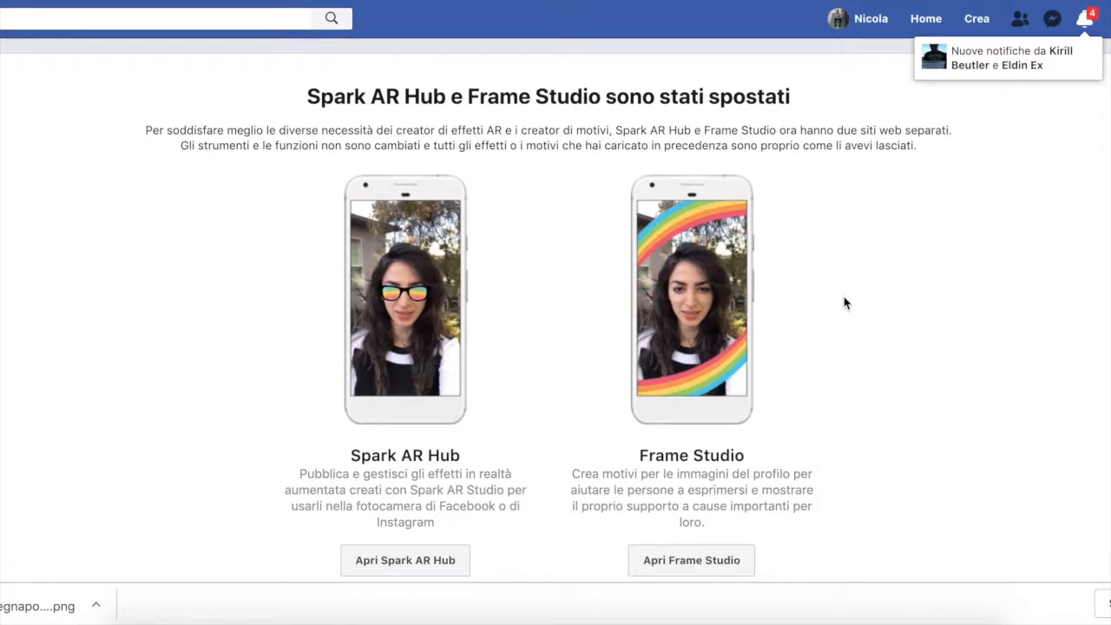
{"action": "scroll", "coordinate": [846, 303], "scroll_direction": "down", "scroll_amount": 1}
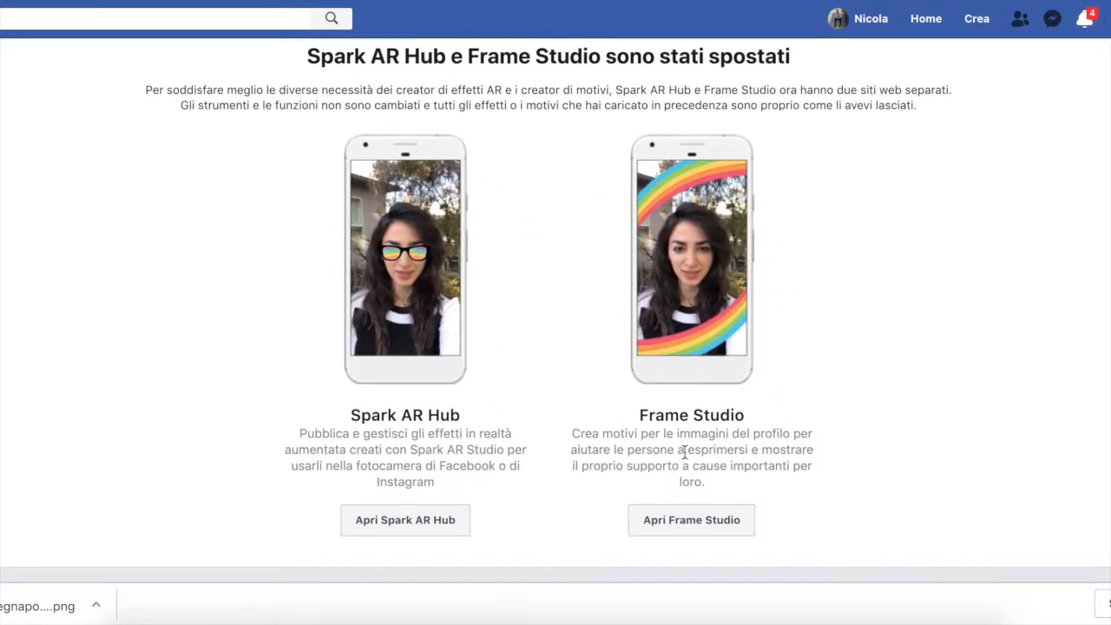
{"action": "left_click", "coordinate": [724, 530]}
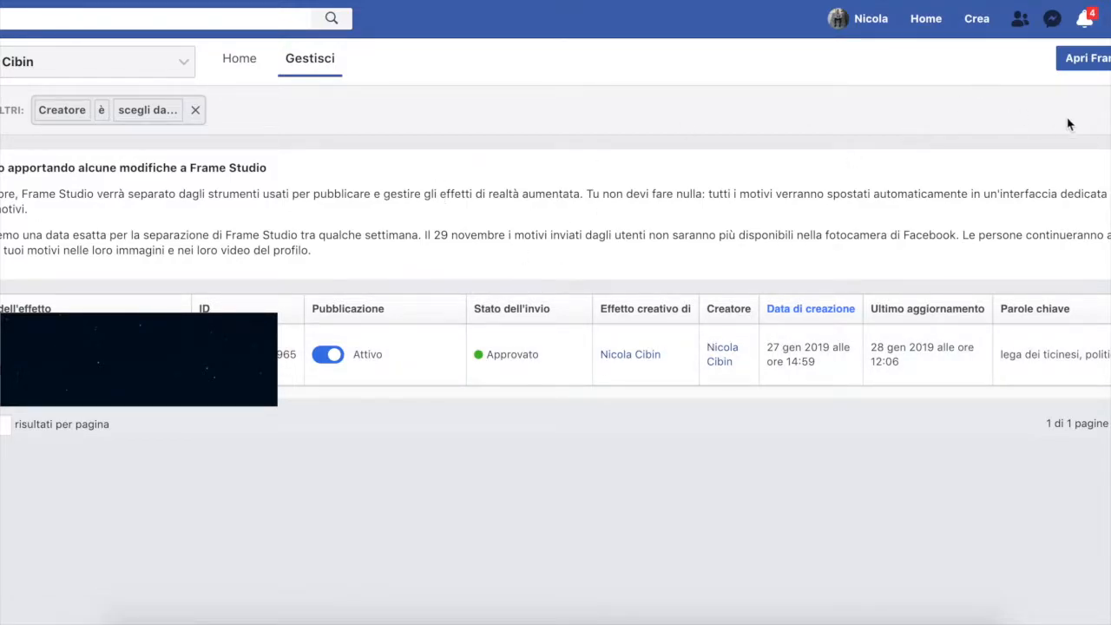
{"action": "left_click", "coordinate": [1085, 59]}
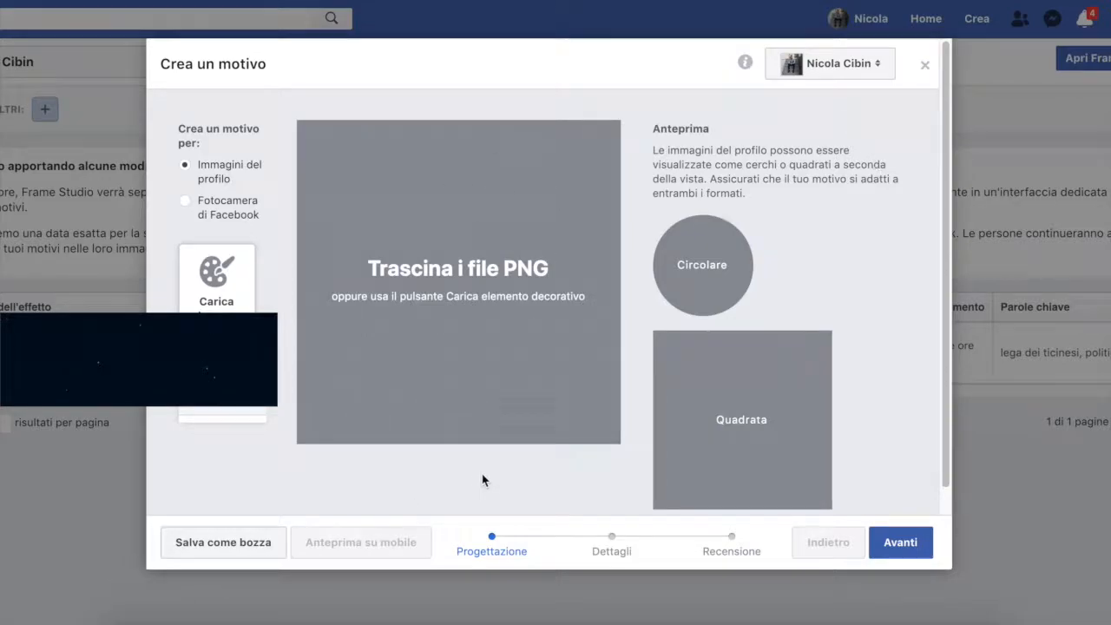
Add the transparent YOUTUBE banner PNG from the downloaded files to the profile picture frame's canvas
{"action": "key", "text": "ctrl+Left"}
{"action": "left_click", "coordinate": [823, 617]}
{"action": "left_click", "coordinate": [823, 621]}
{"action": "left_click", "coordinate": [823, 618]}
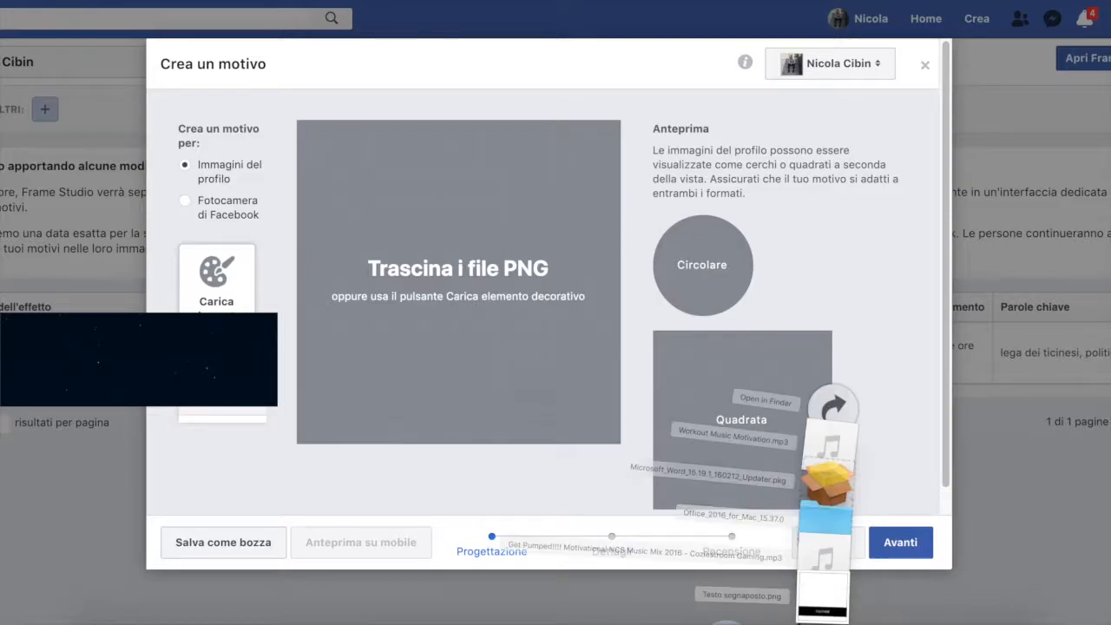
{"action": "left_click_drag", "start_coordinate": [817, 580], "coordinate": [413, 266]}
Move and enlarge the YOUTUBE banner to fill the square frame canvas, and check its circular and square phone previews
{"action": "left_click_drag", "start_coordinate": [512, 229], "coordinate": [608, 118]}
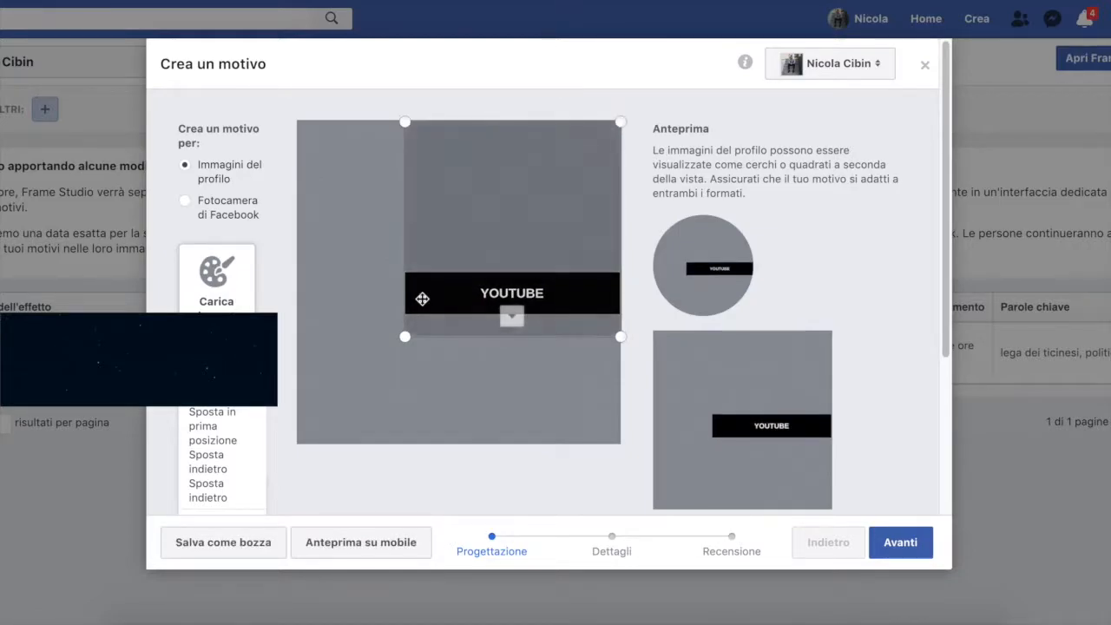
{"action": "left_click_drag", "start_coordinate": [405, 336], "coordinate": [286, 435]}
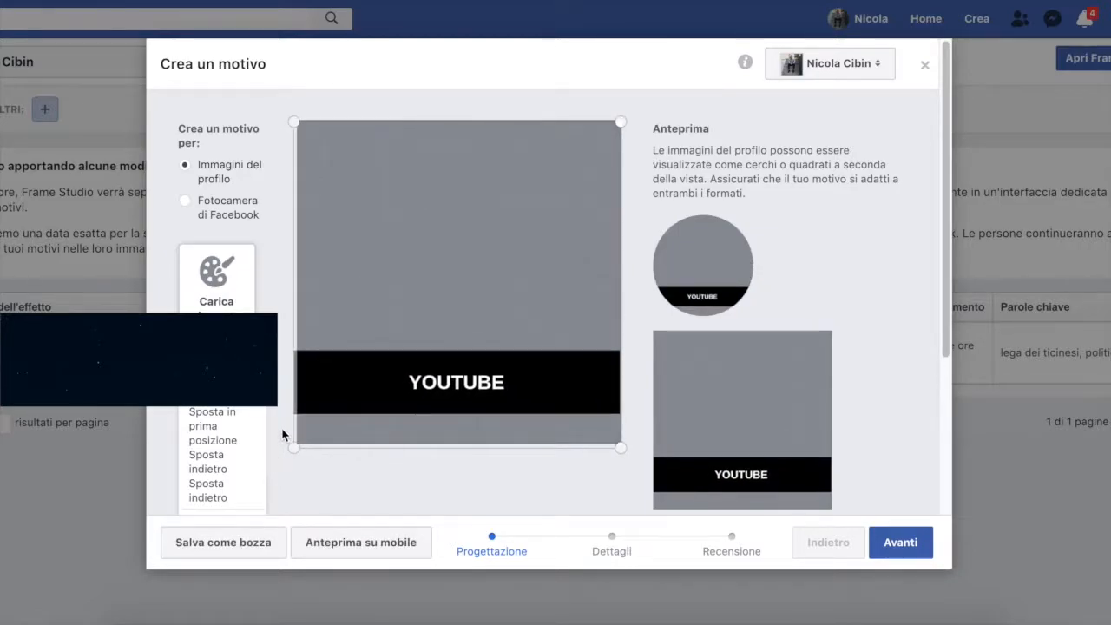
{"action": "left_click_drag", "start_coordinate": [617, 442], "coordinate": [623, 448]}
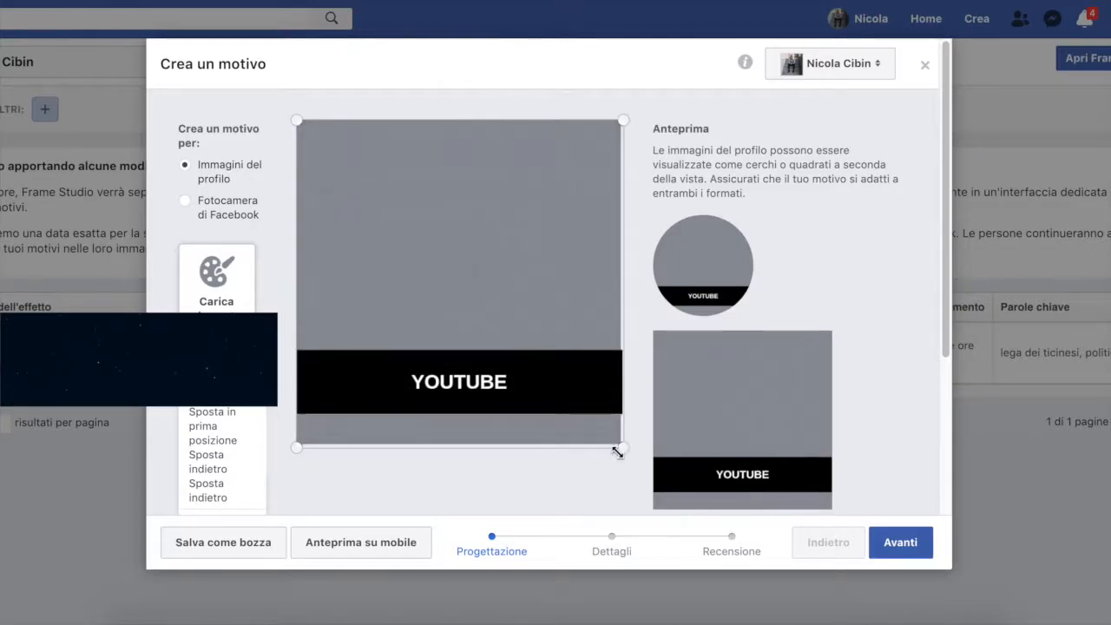
{"action": "scroll", "coordinate": [595, 490], "scroll_direction": "down", "scroll_amount": 1}
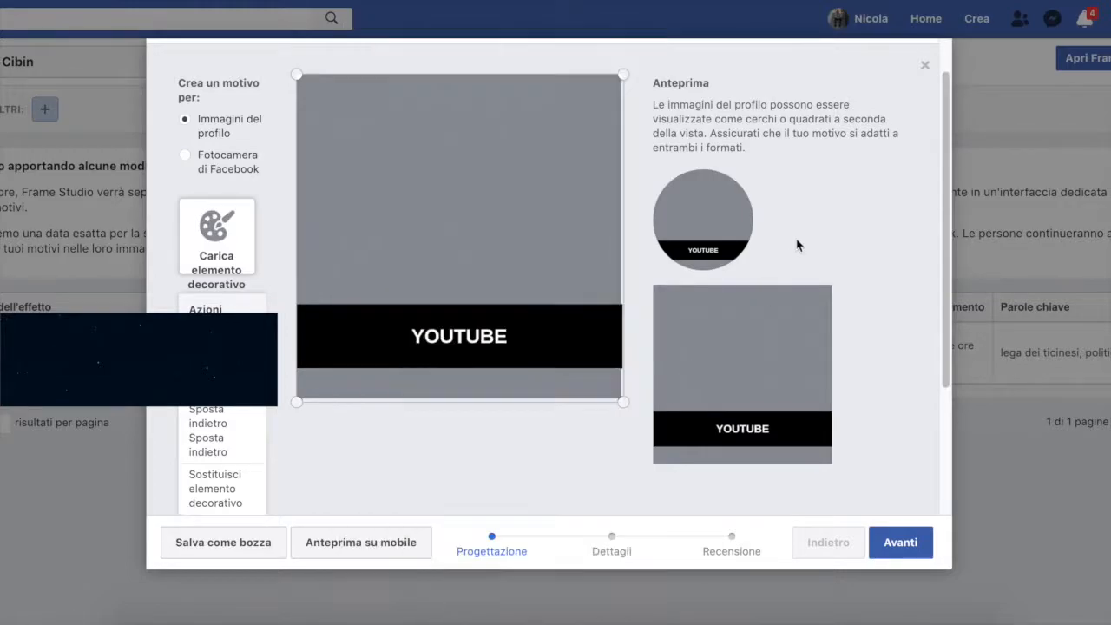
{"action": "mouse_move", "coordinate": [681, 232]}
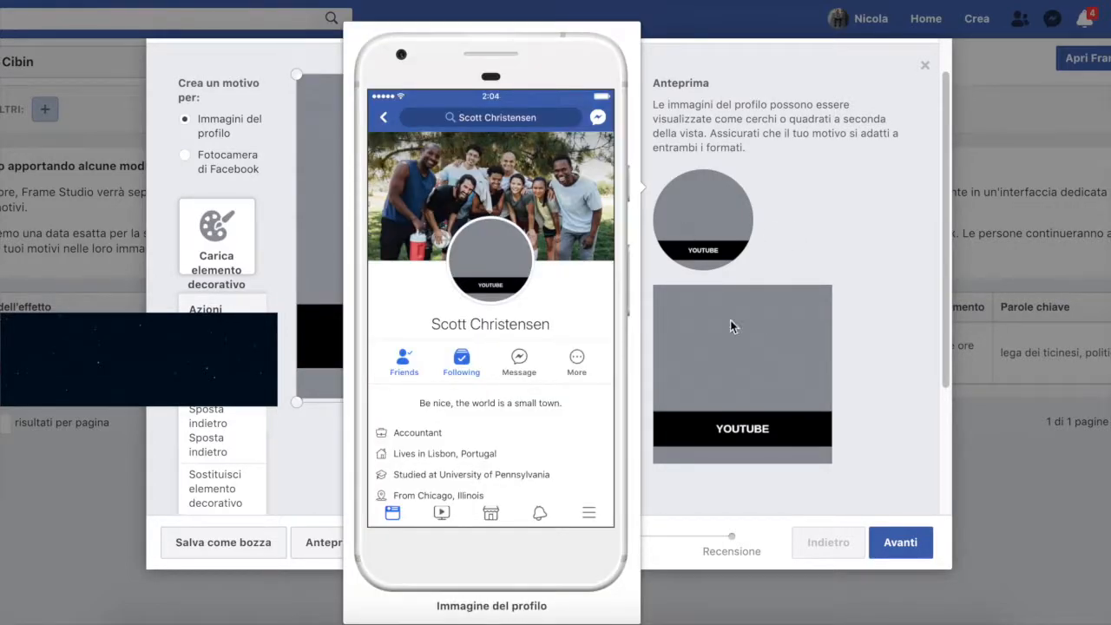
{"action": "mouse_move", "coordinate": [767, 413]}
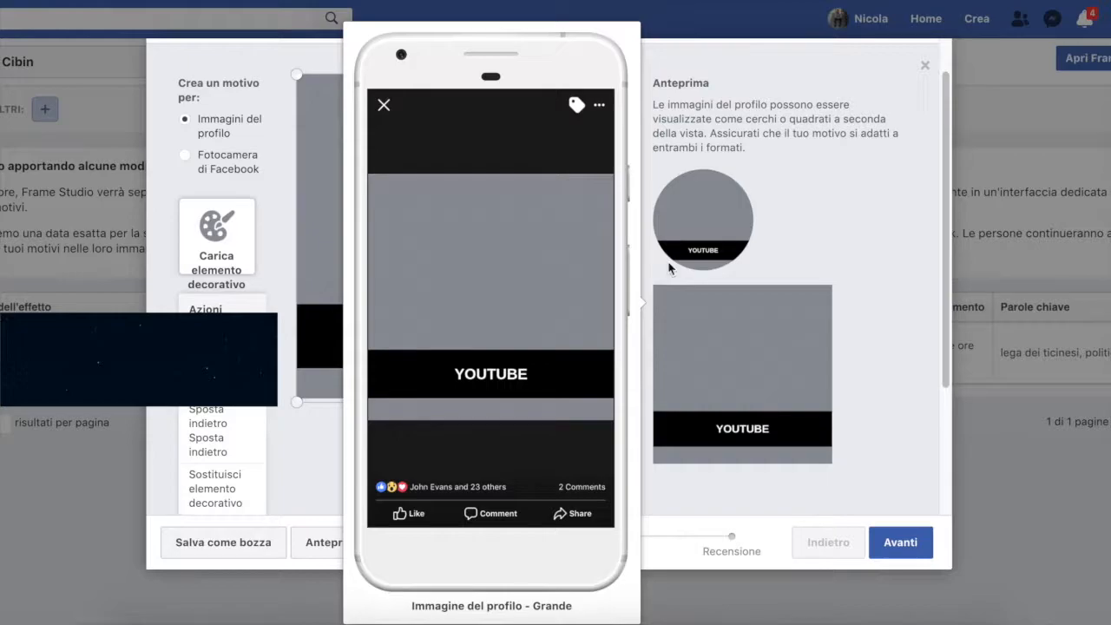
Continue to the frame's details and name the frame TEST
{"action": "left_click", "coordinate": [885, 545]}
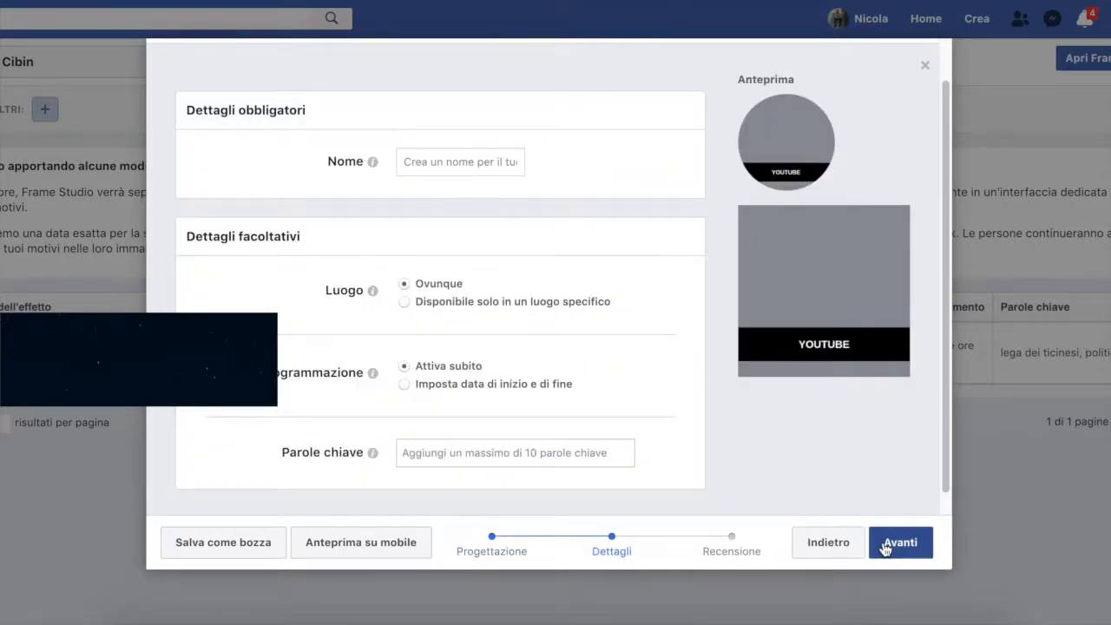
{"action": "left_click", "coordinate": [463, 165]}
{"action": "type", "text": "TEST"}
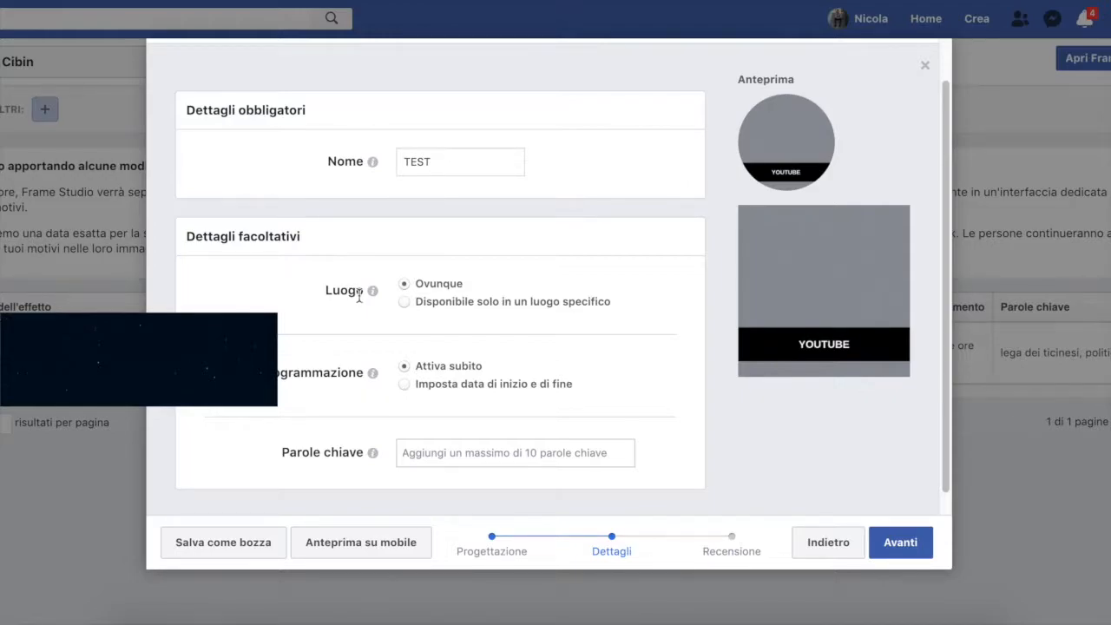
Try the specific-location and start and end date options, and restore Ovunque and Attiva subito
{"action": "left_click", "coordinate": [408, 302]}
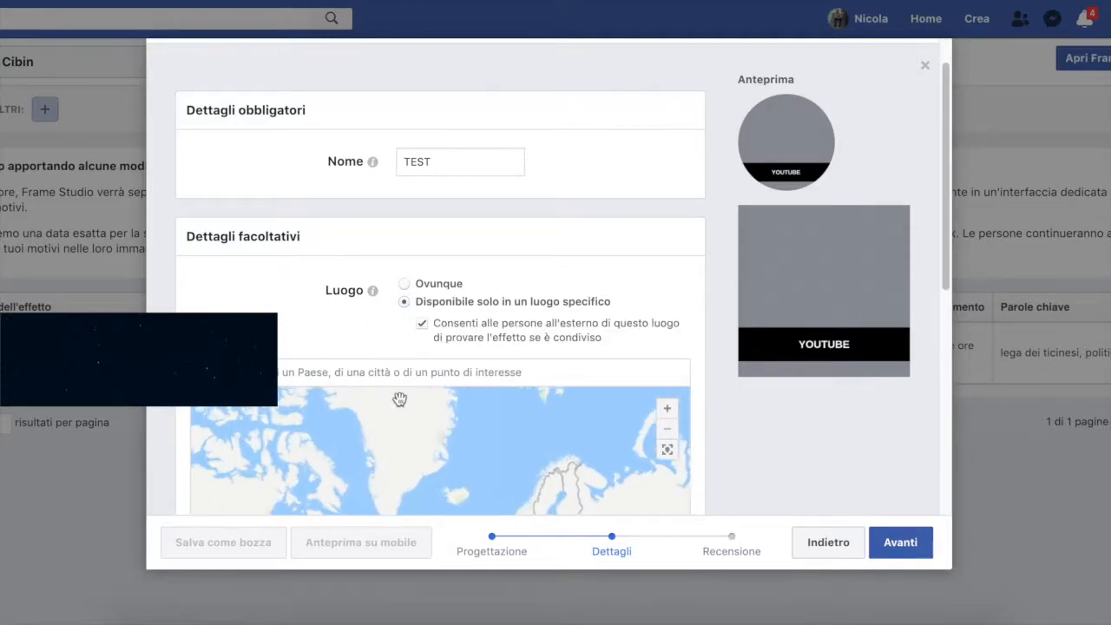
{"action": "left_click", "coordinate": [404, 284]}
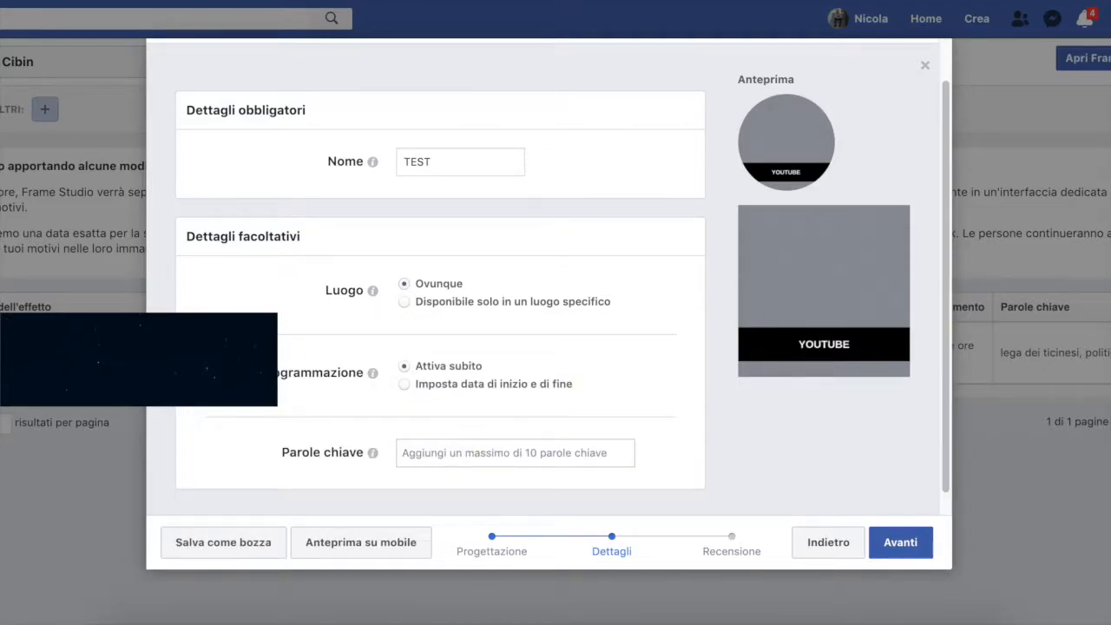
{"action": "scroll", "coordinate": [423, 379], "scroll_direction": "down", "scroll_amount": 1}
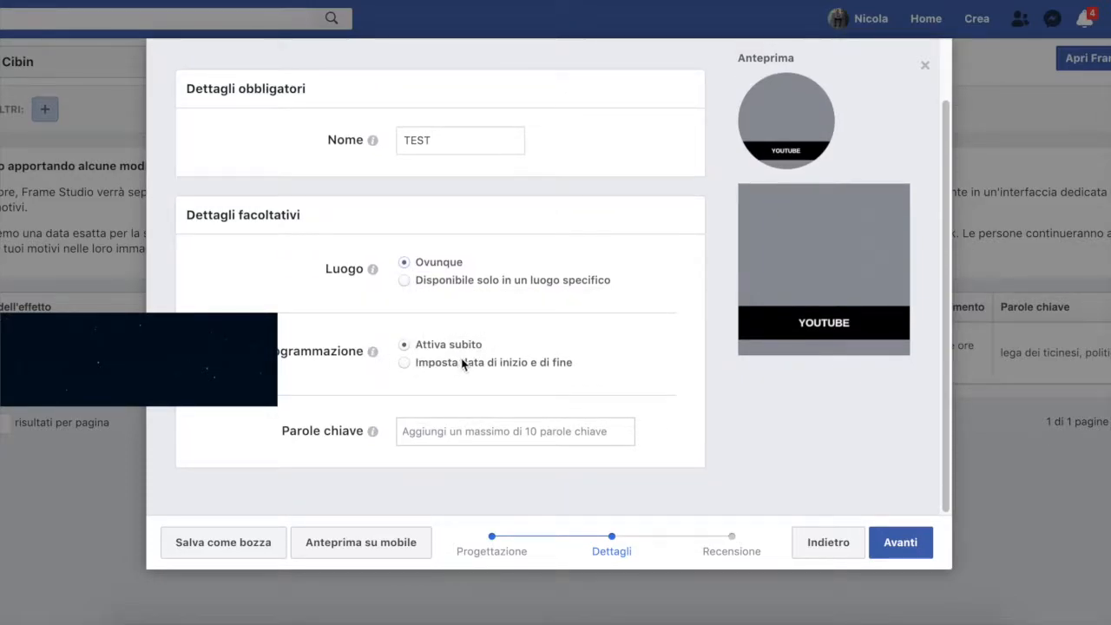
{"action": "left_click", "coordinate": [462, 363]}
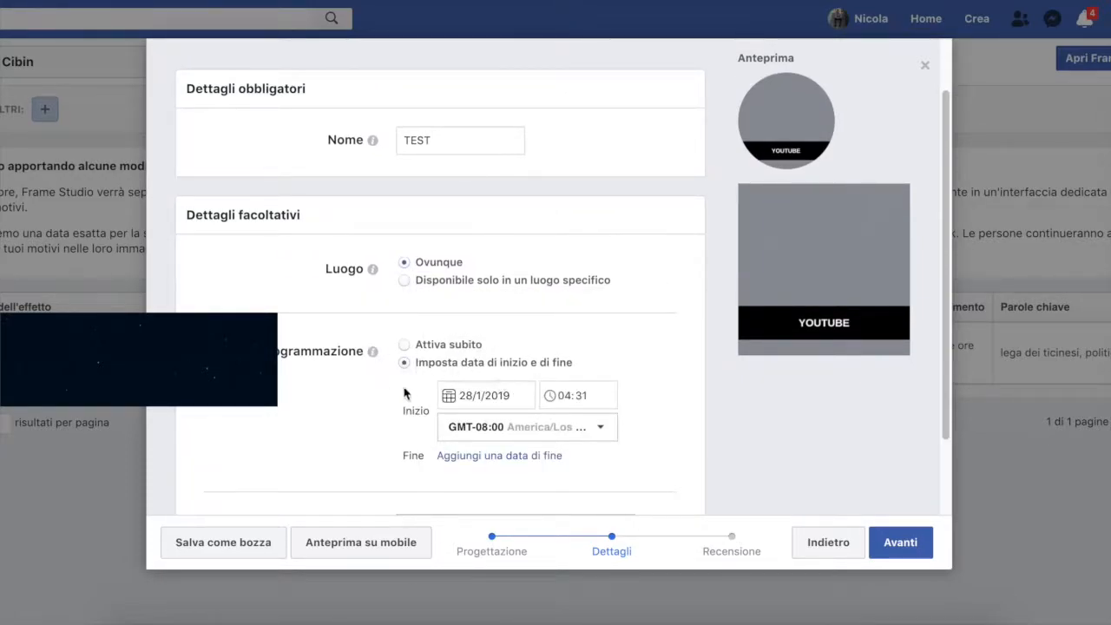
{"action": "left_click", "coordinate": [440, 350]}
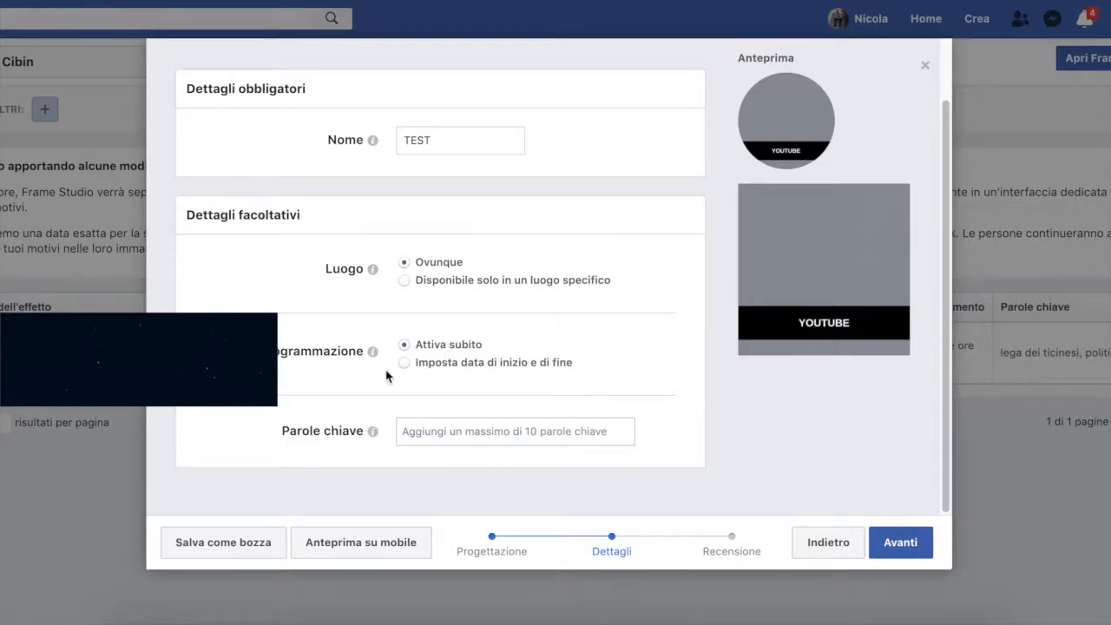
Leave the frame's keywords empty, continue to the review stage and look over the frame summary
{"action": "left_click", "coordinate": [499, 438]}
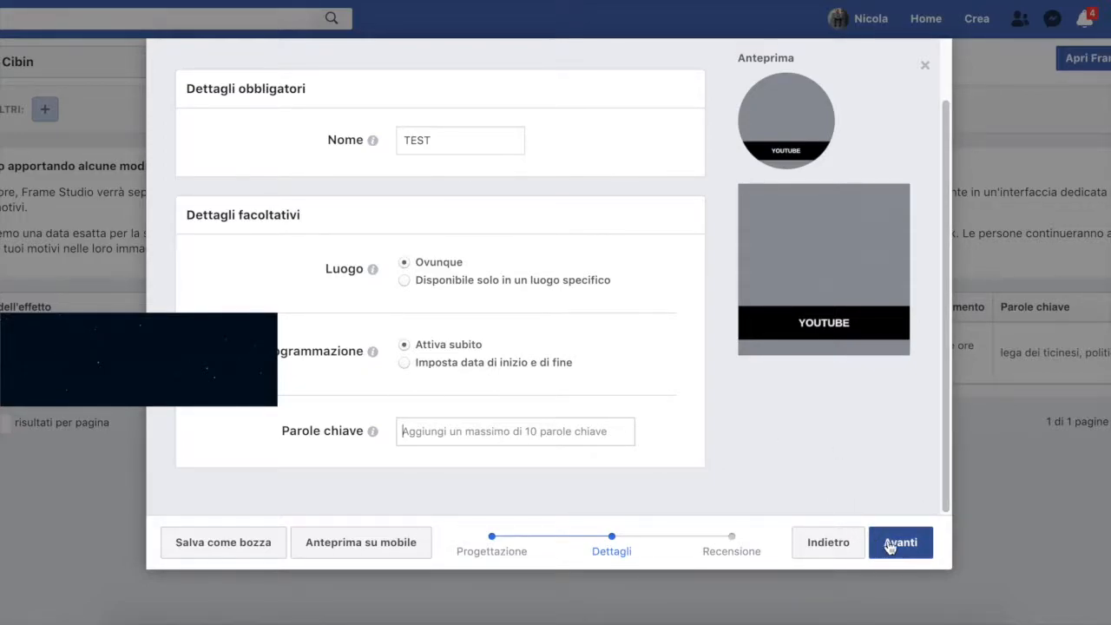
{"action": "left_click", "coordinate": [902, 544]}
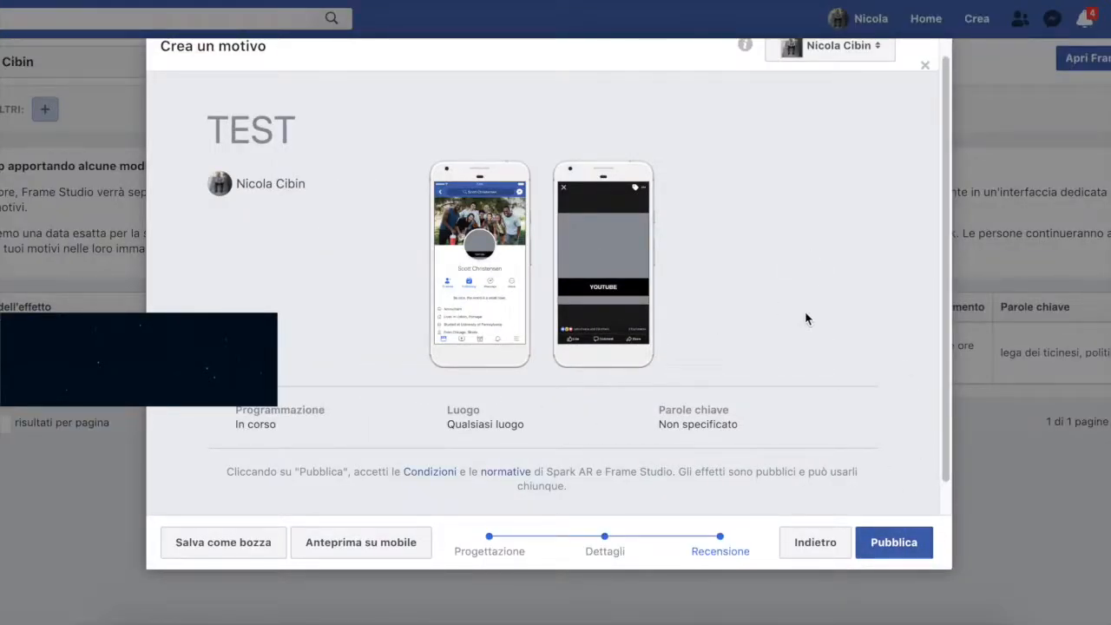
{"action": "scroll", "coordinate": [804, 319], "scroll_direction": "up", "scroll_amount": 1}
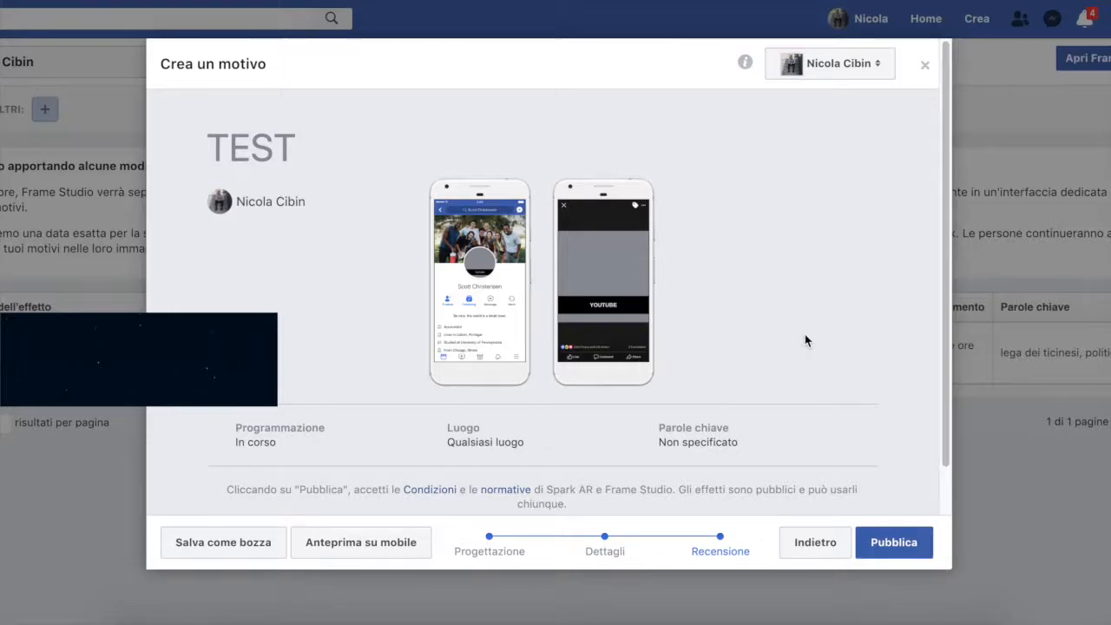